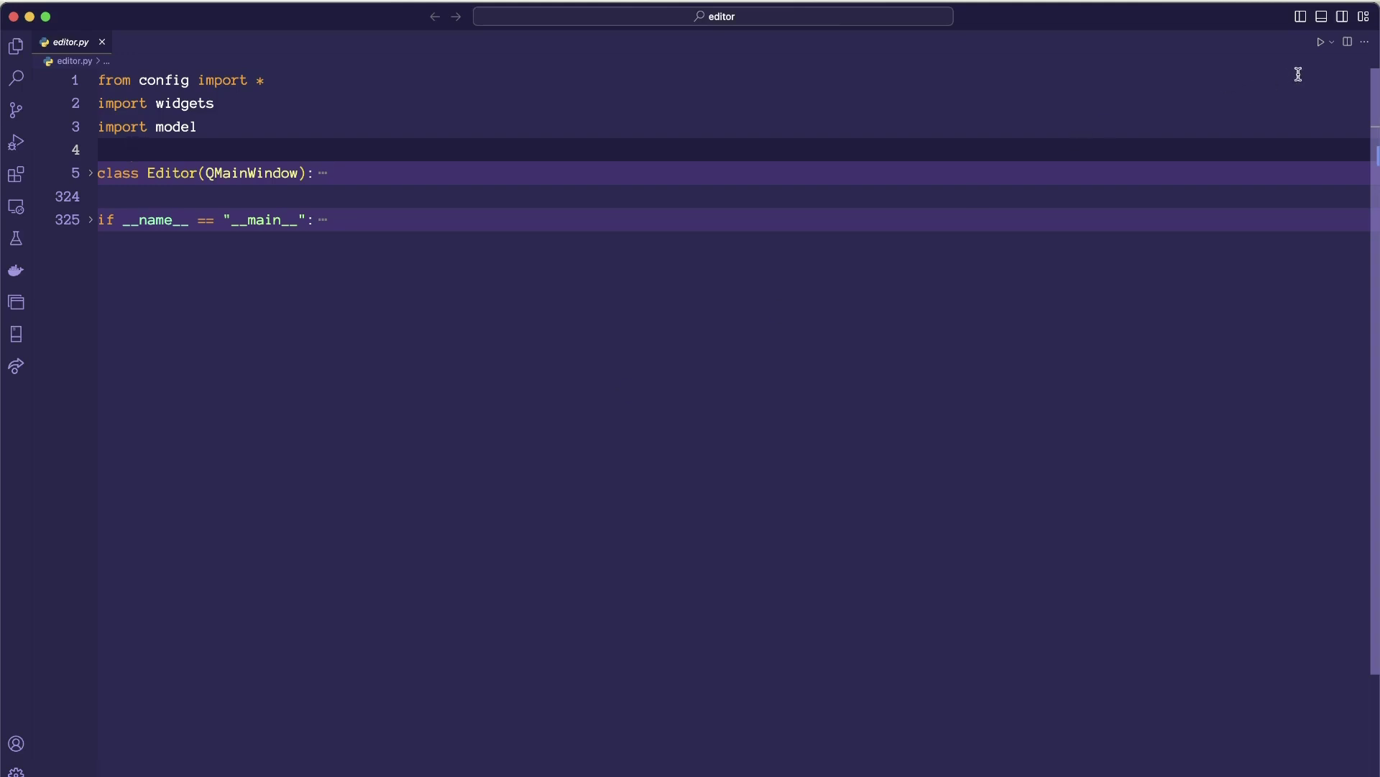
- Launch Paper Pusher from editor.py and load the saved test.txt skeleton
{"action": "left_click", "coordinate": [1321, 43]}
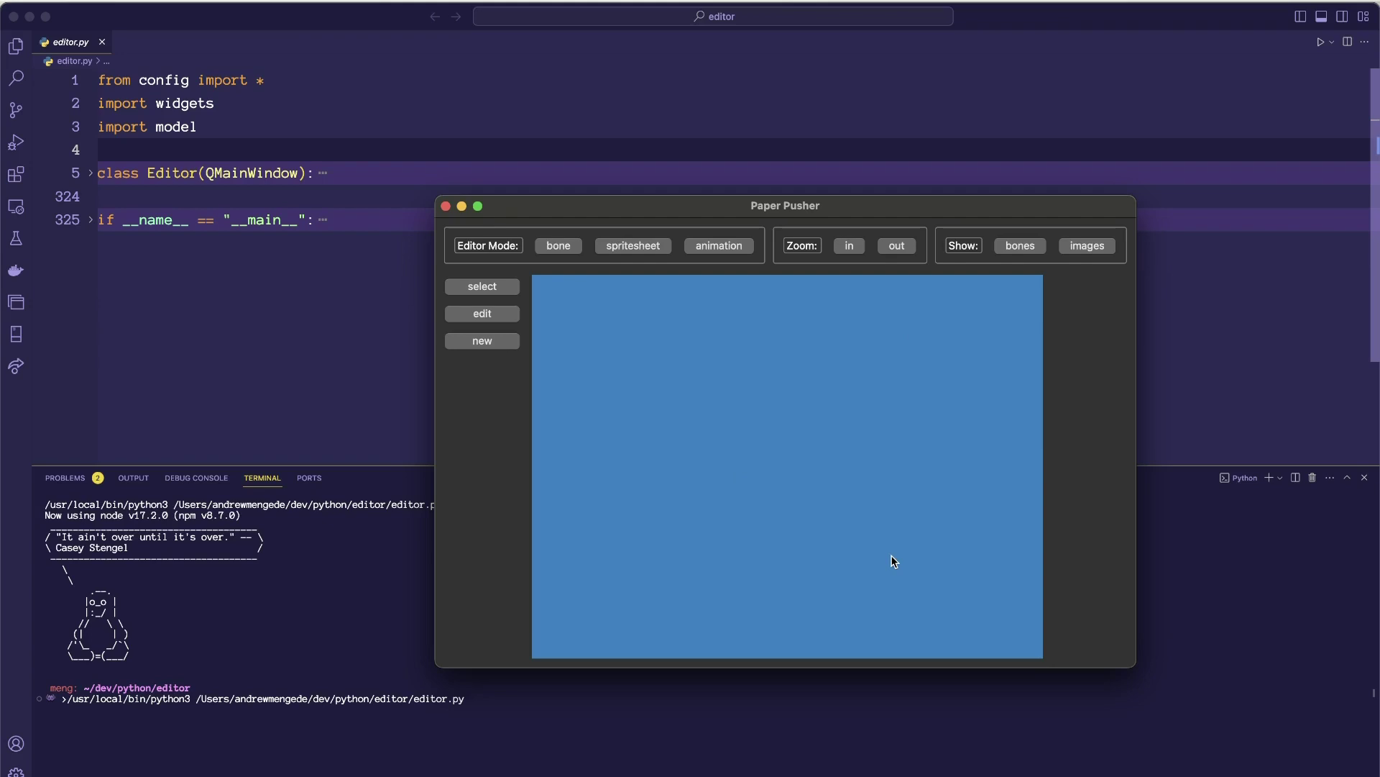
{"action": "left_click", "coordinate": [101, 3]}
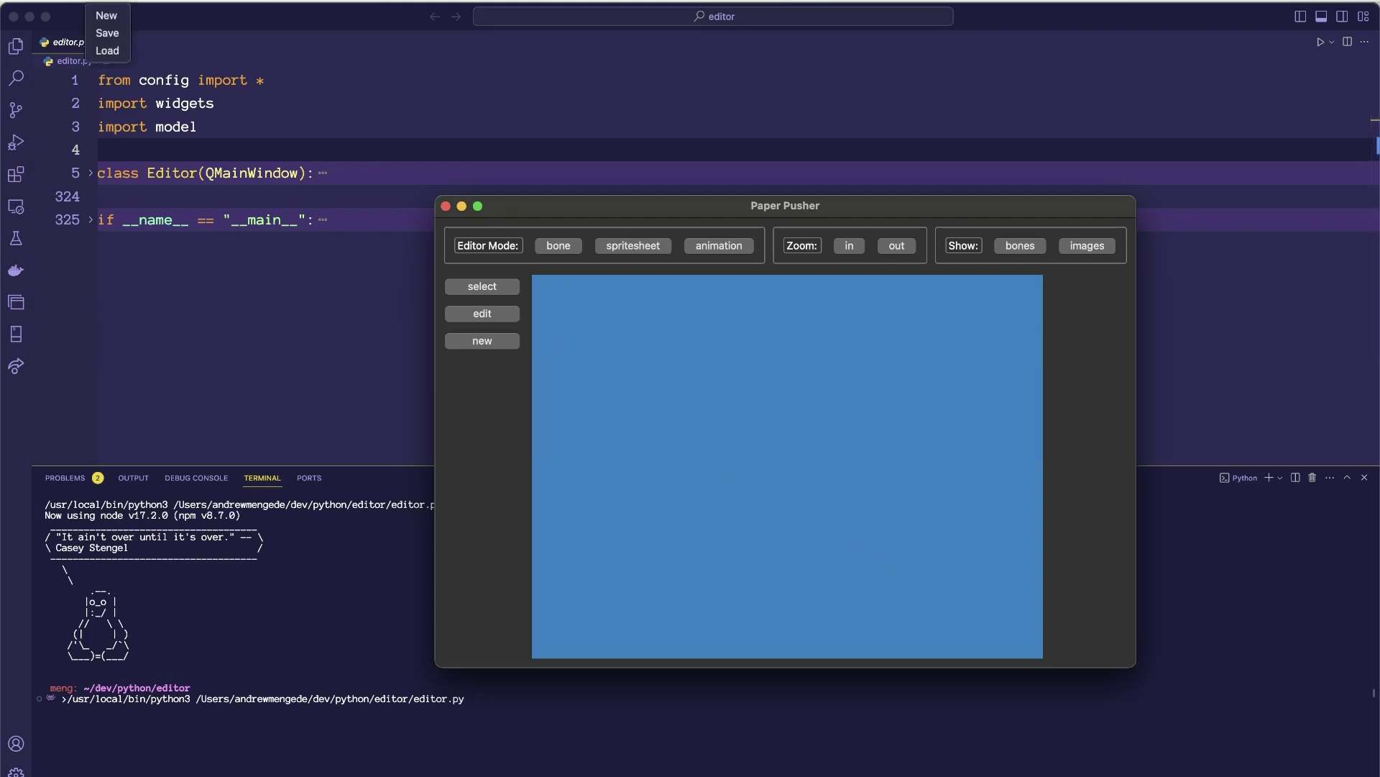
{"action": "left_click", "coordinate": [107, 50]}
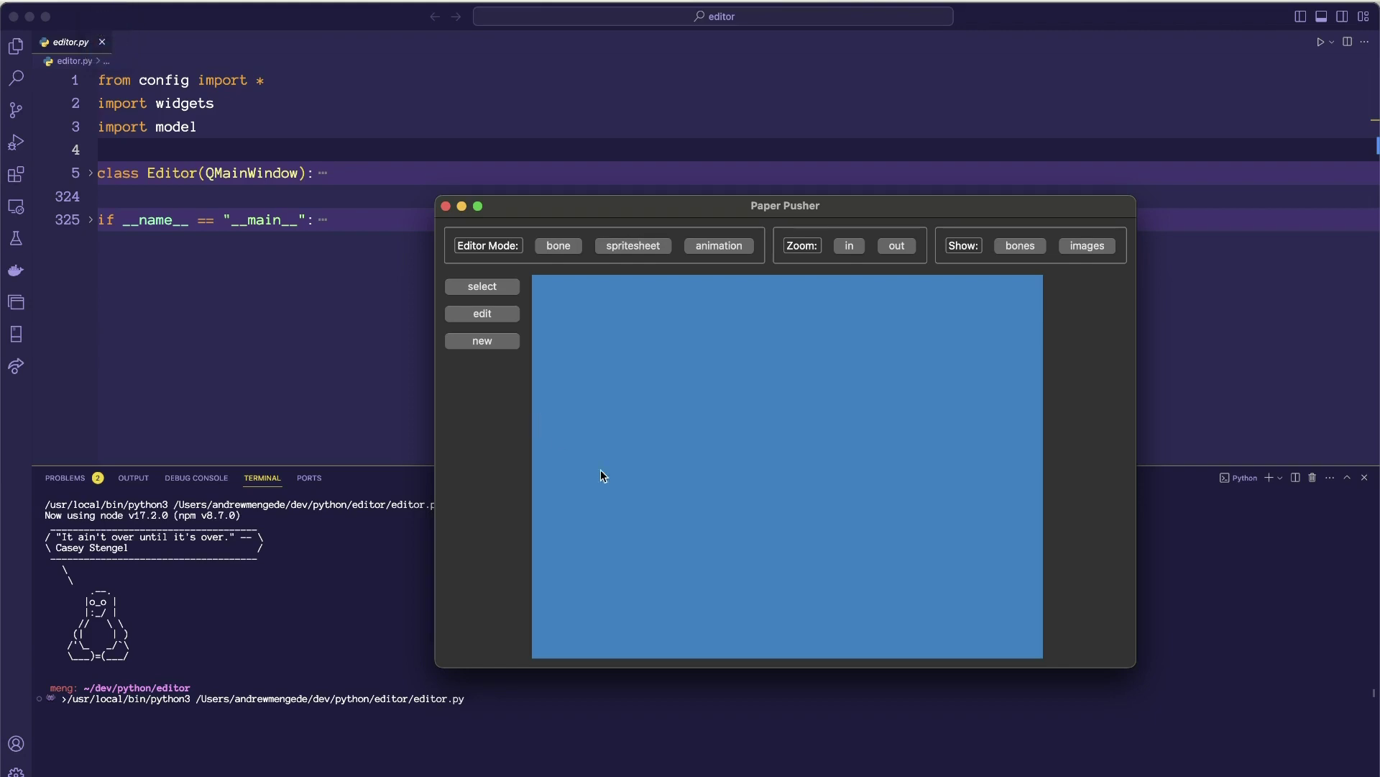
{"action": "left_click", "coordinate": [539, 320]}
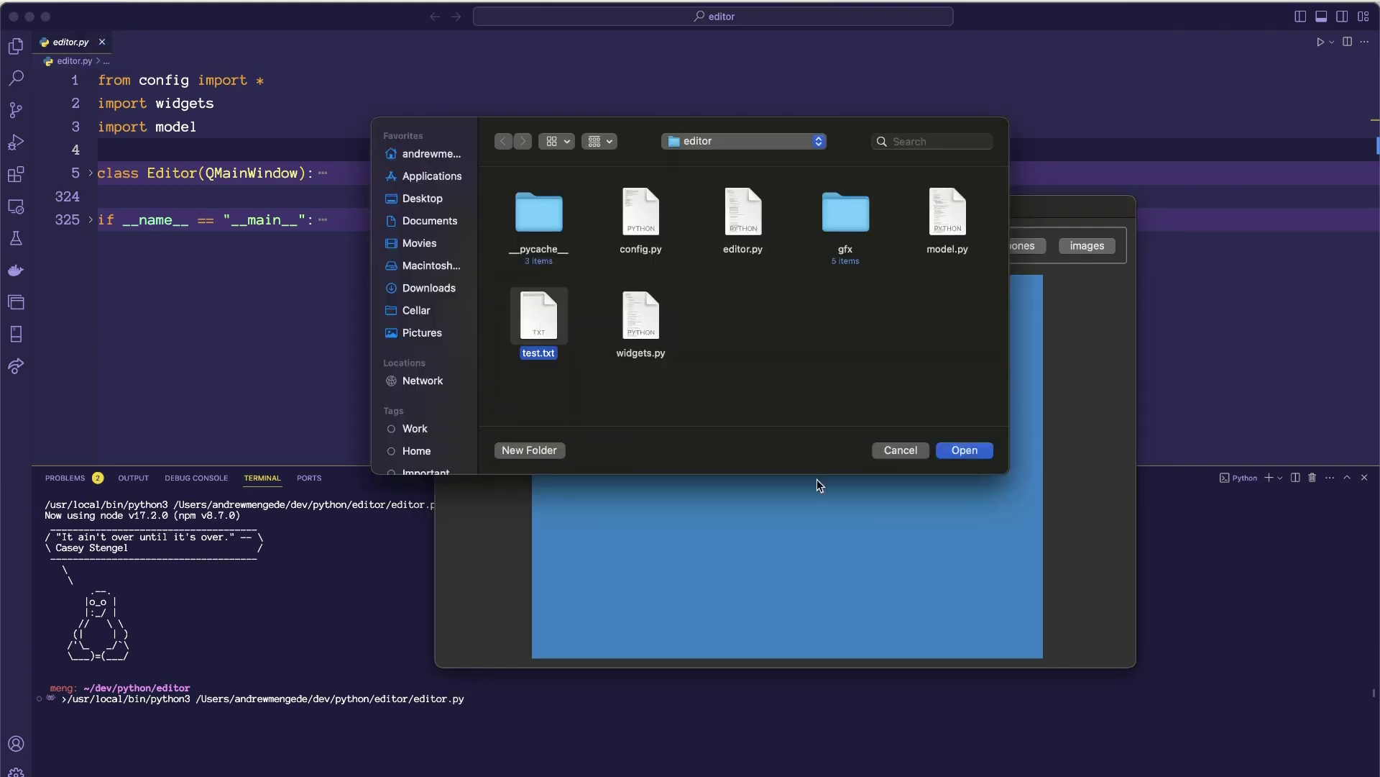
{"action": "left_click", "coordinate": [976, 450]}
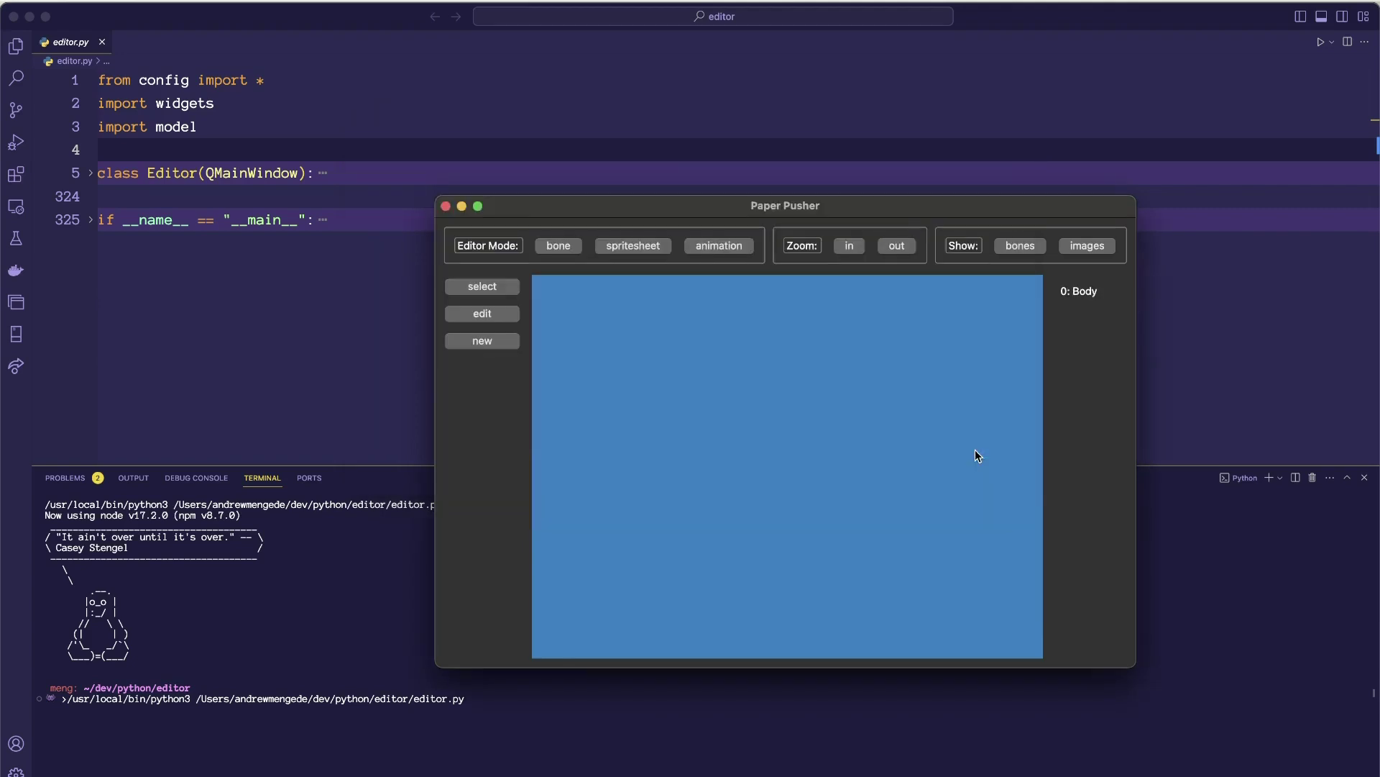
- Select and expand 0: Body to view its child bones, and turn on bone display
{"action": "left_click", "coordinate": [1081, 296]}
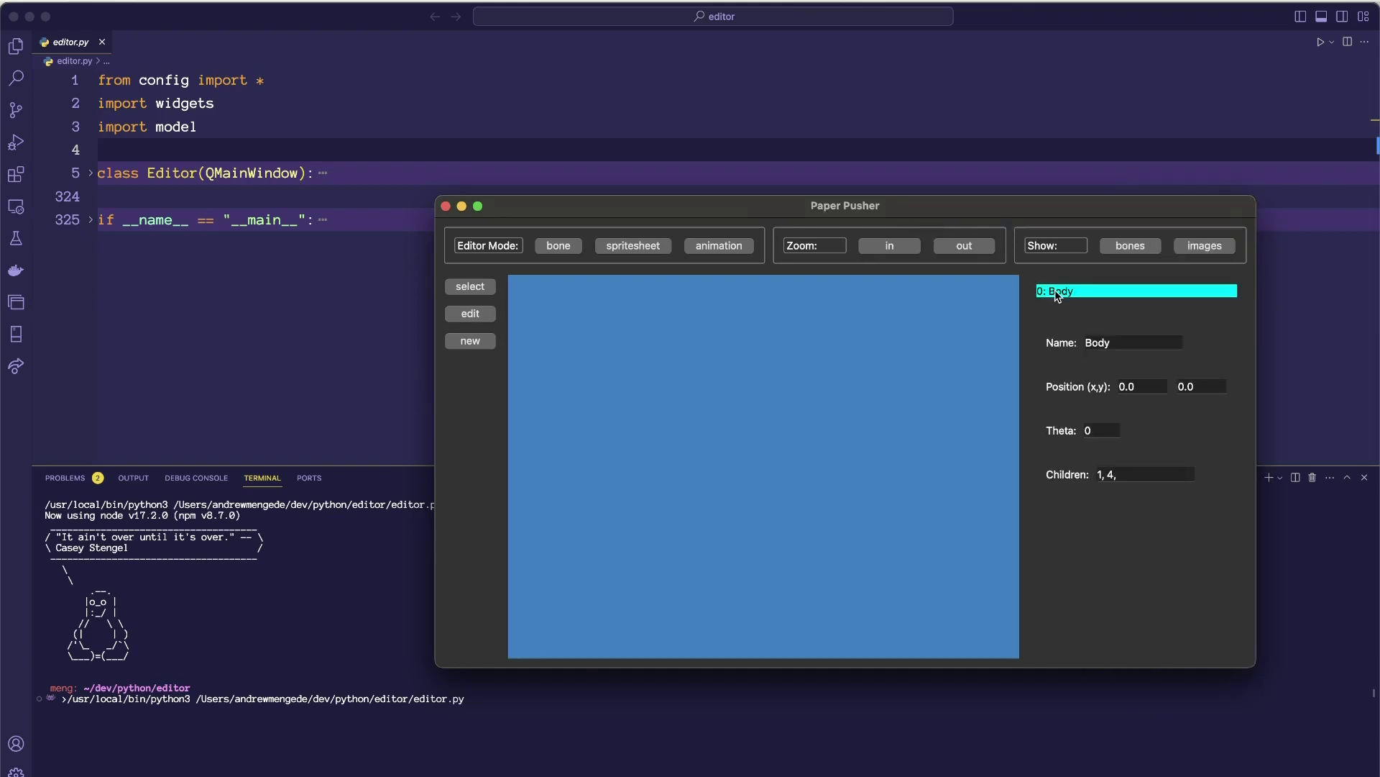
{"action": "left_click", "coordinate": [1055, 292]}
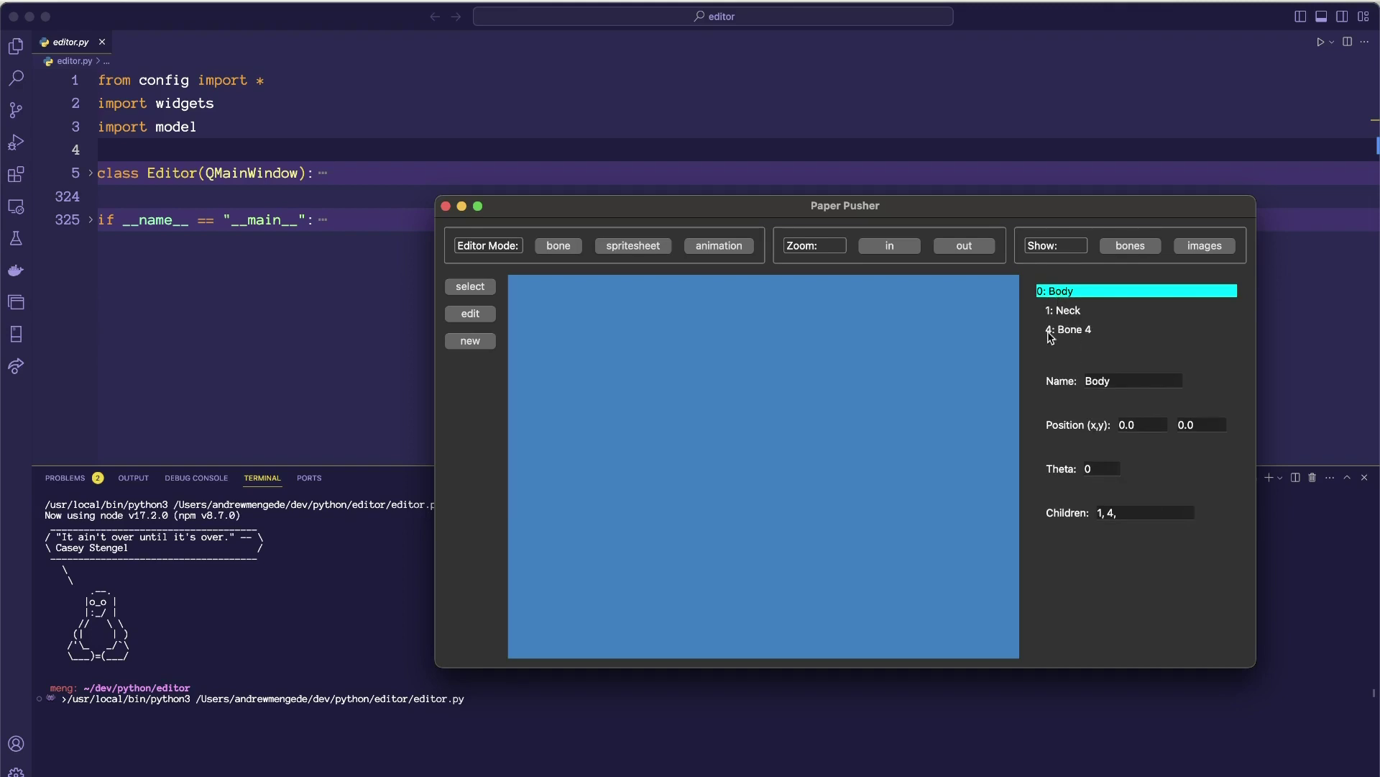
{"action": "left_click", "coordinate": [1131, 248]}
- Restart Paper Pusher with bones shown and place new bones on the canvas
{"action": "left_click", "coordinate": [446, 206]}
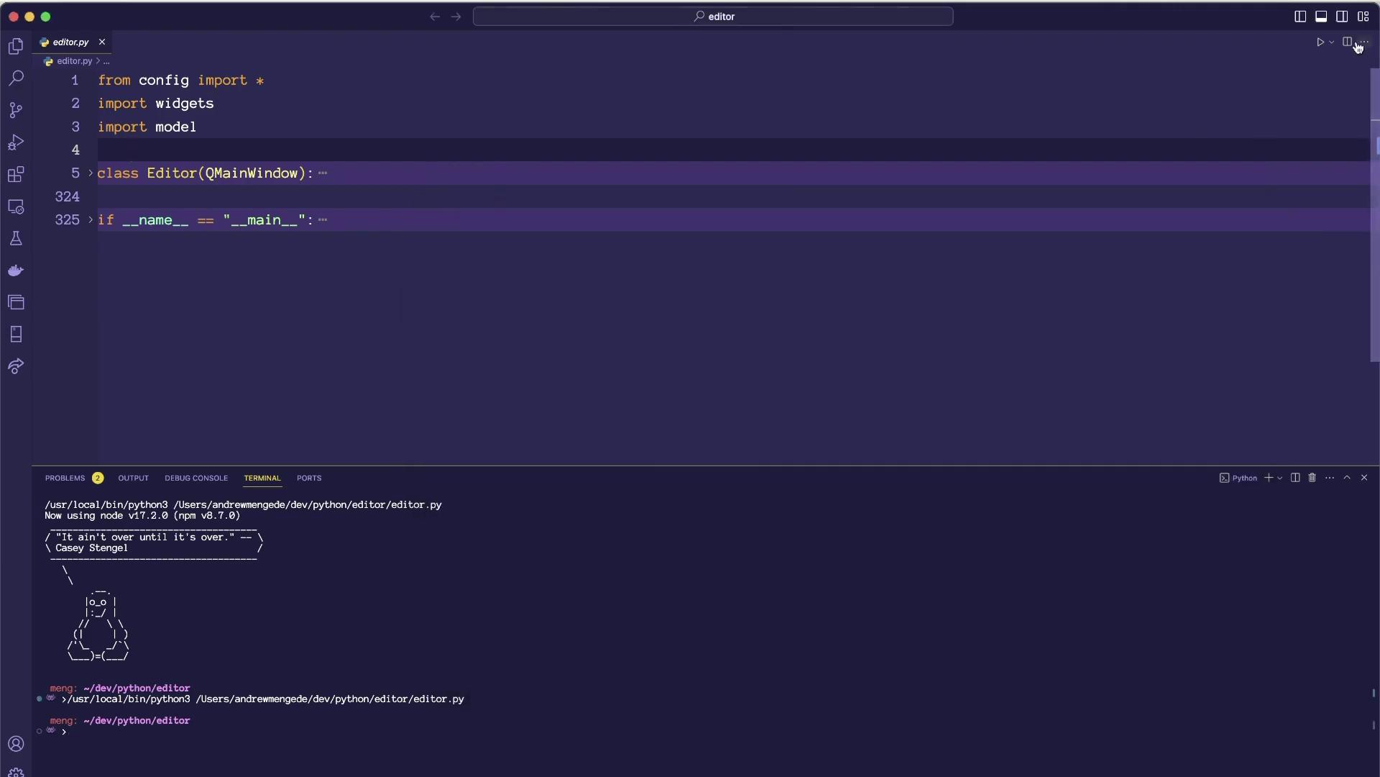
{"action": "left_click", "coordinate": [1320, 42]}
{"action": "left_click", "coordinate": [1017, 247]}
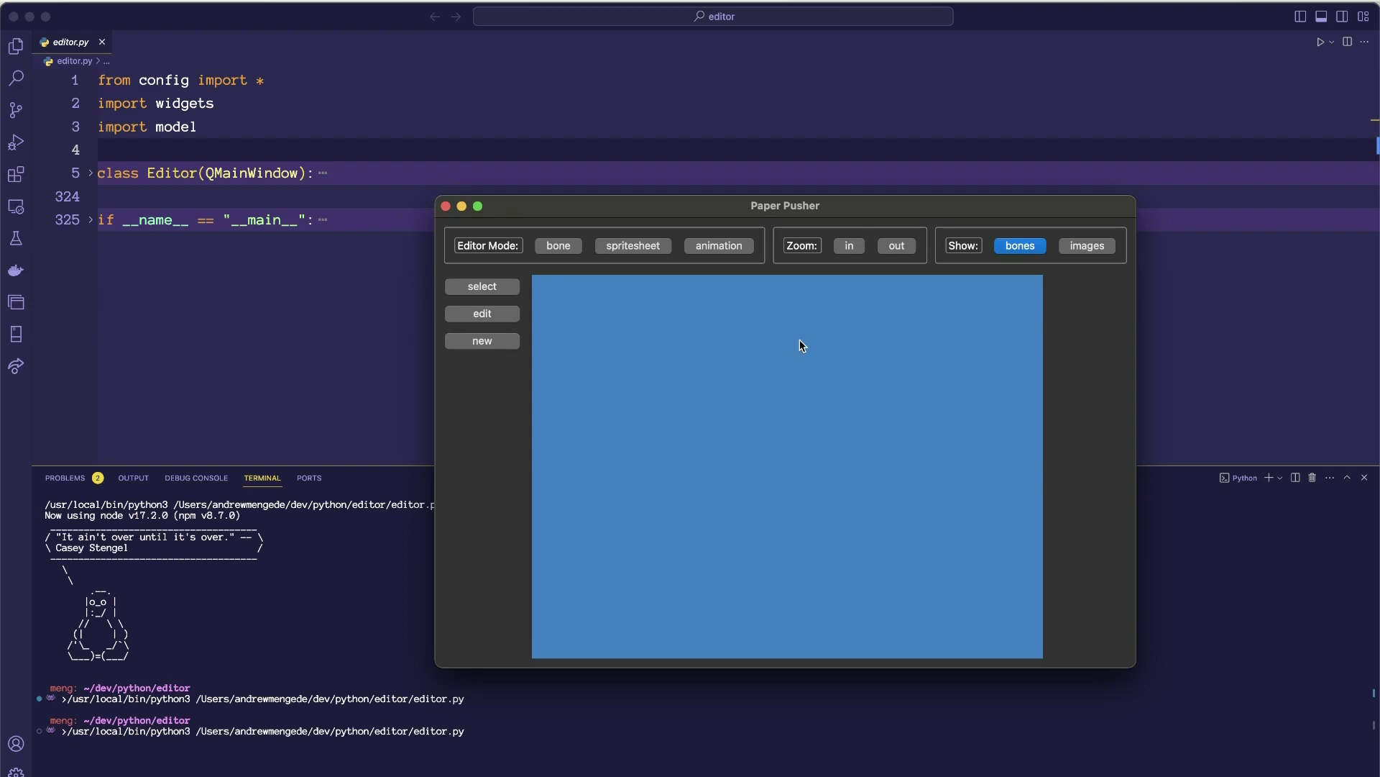
{"action": "left_click", "coordinate": [862, 322]}
{"action": "left_click", "coordinate": [686, 489]}
- Zoom the canvas in two steps, then back out two steps
{"action": "left_click", "coordinate": [848, 247]}
{"action": "left_click", "coordinate": [848, 246]}
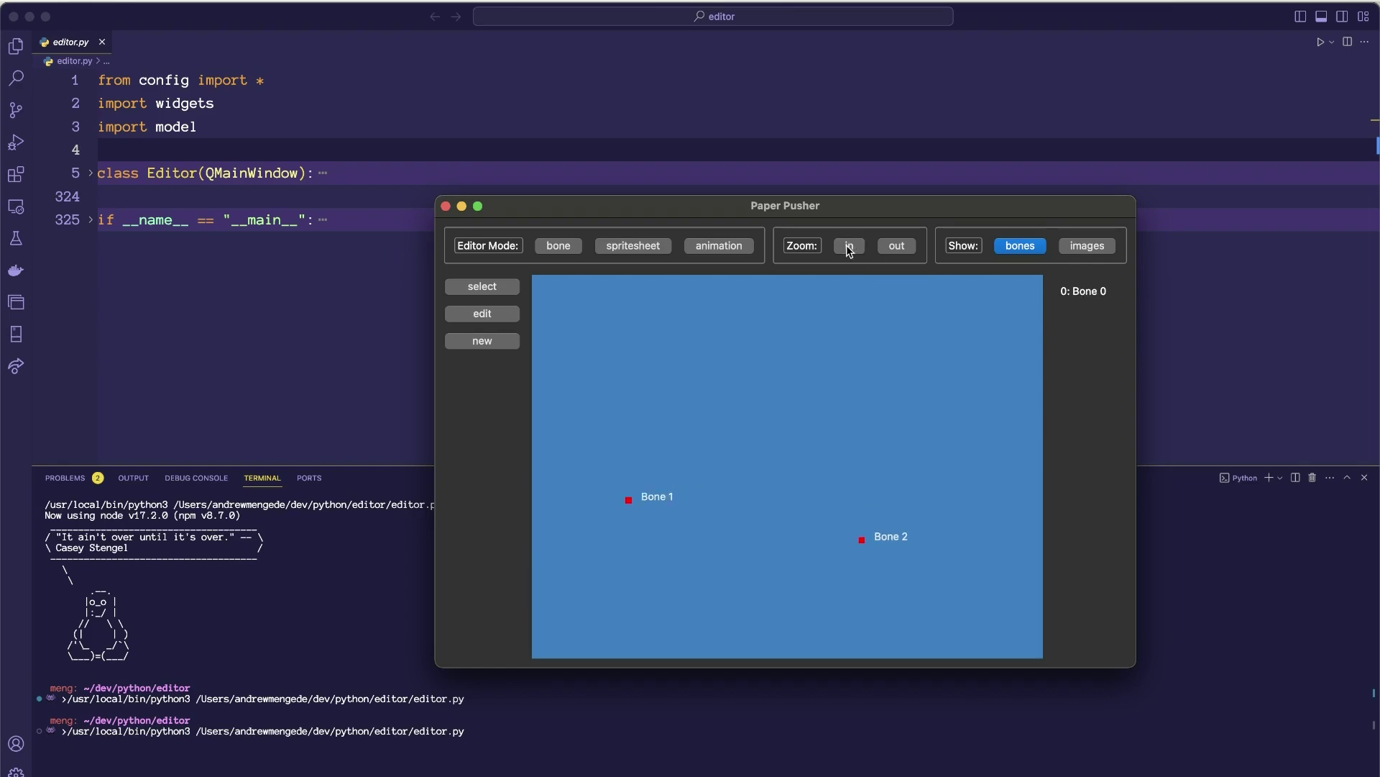
{"action": "left_click", "coordinate": [896, 246]}
{"action": "left_click", "coordinate": [897, 246]}
{"action": "left_click", "coordinate": [899, 246]}
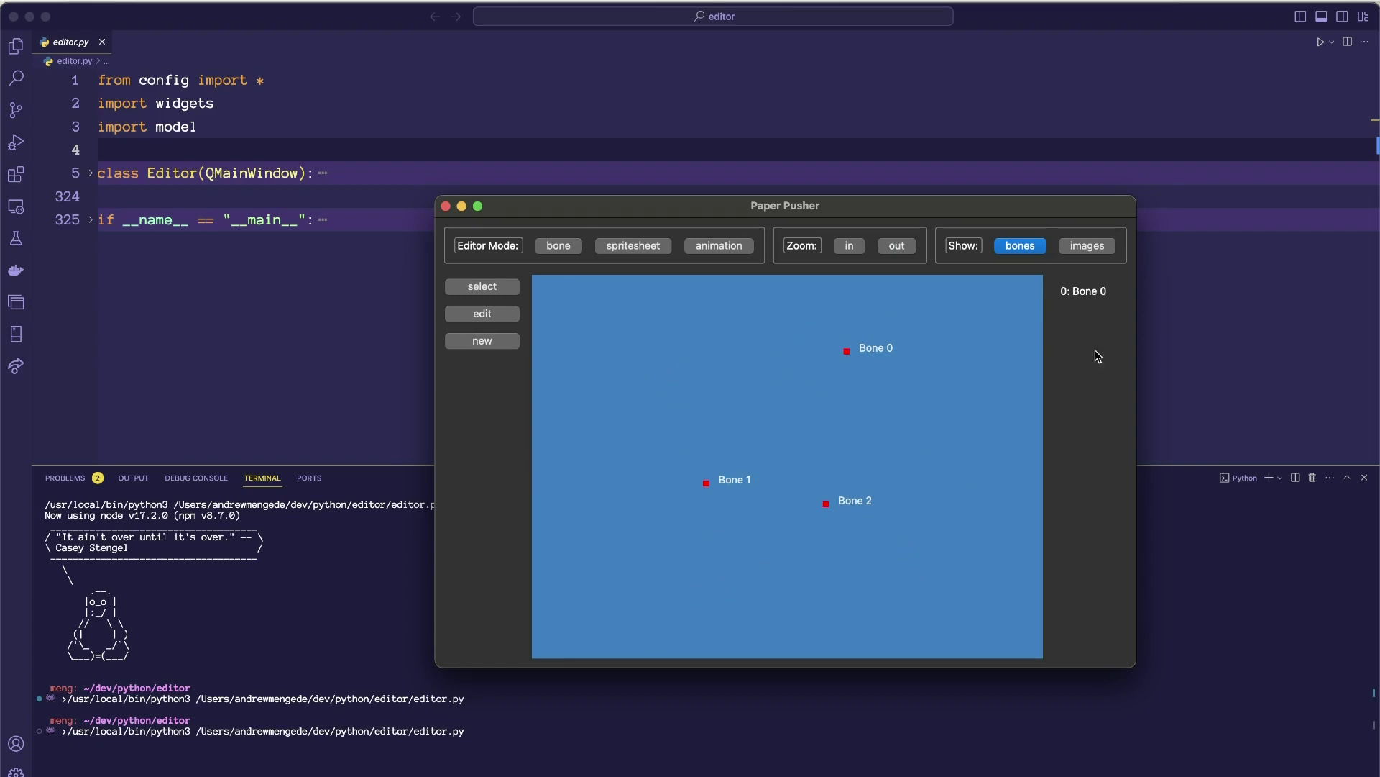
- Rename Bone 0 to 'Body' and set its Position x to 0.45
{"action": "left_click", "coordinate": [1082, 293]}
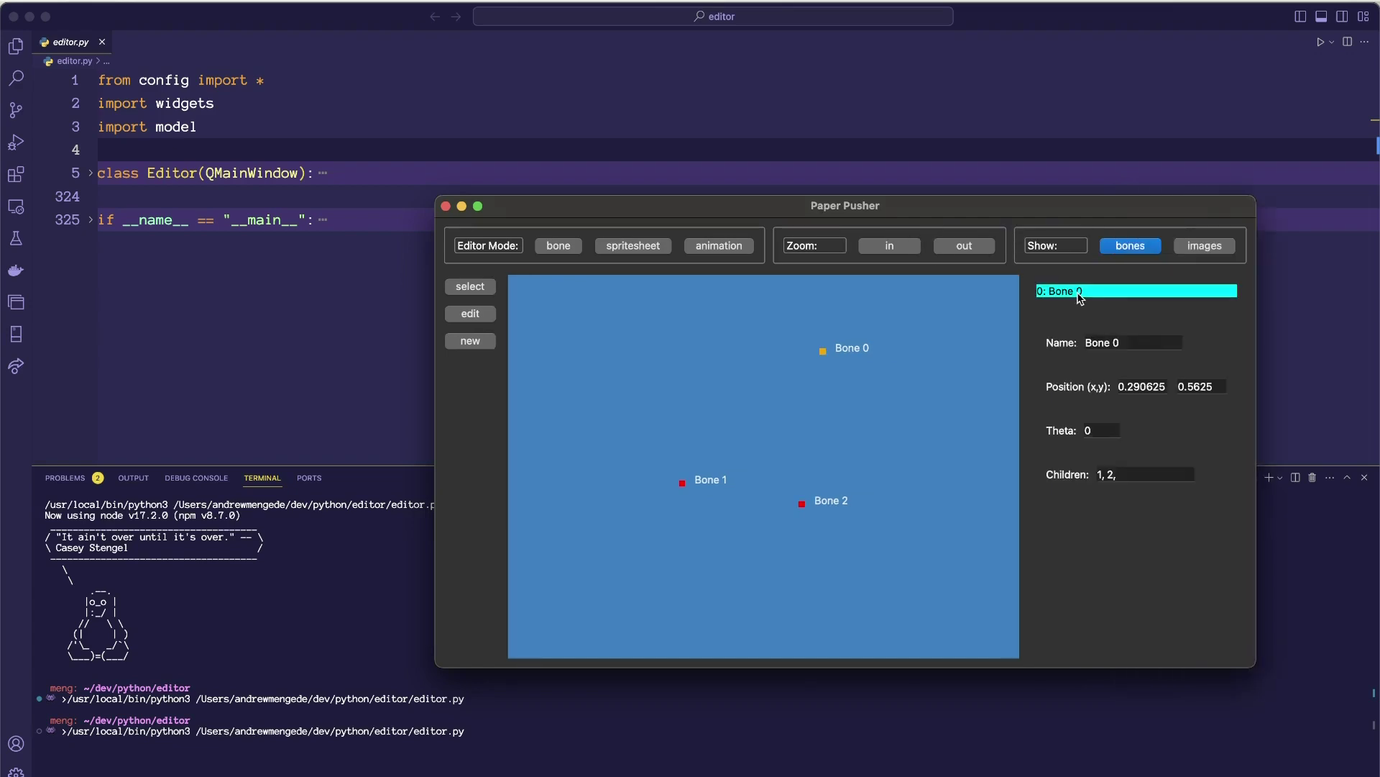
{"action": "left_click", "coordinate": [1138, 343]}
{"action": "key", "text": "BackSpace"}
{"action": "key", "text": "BackSpace"}
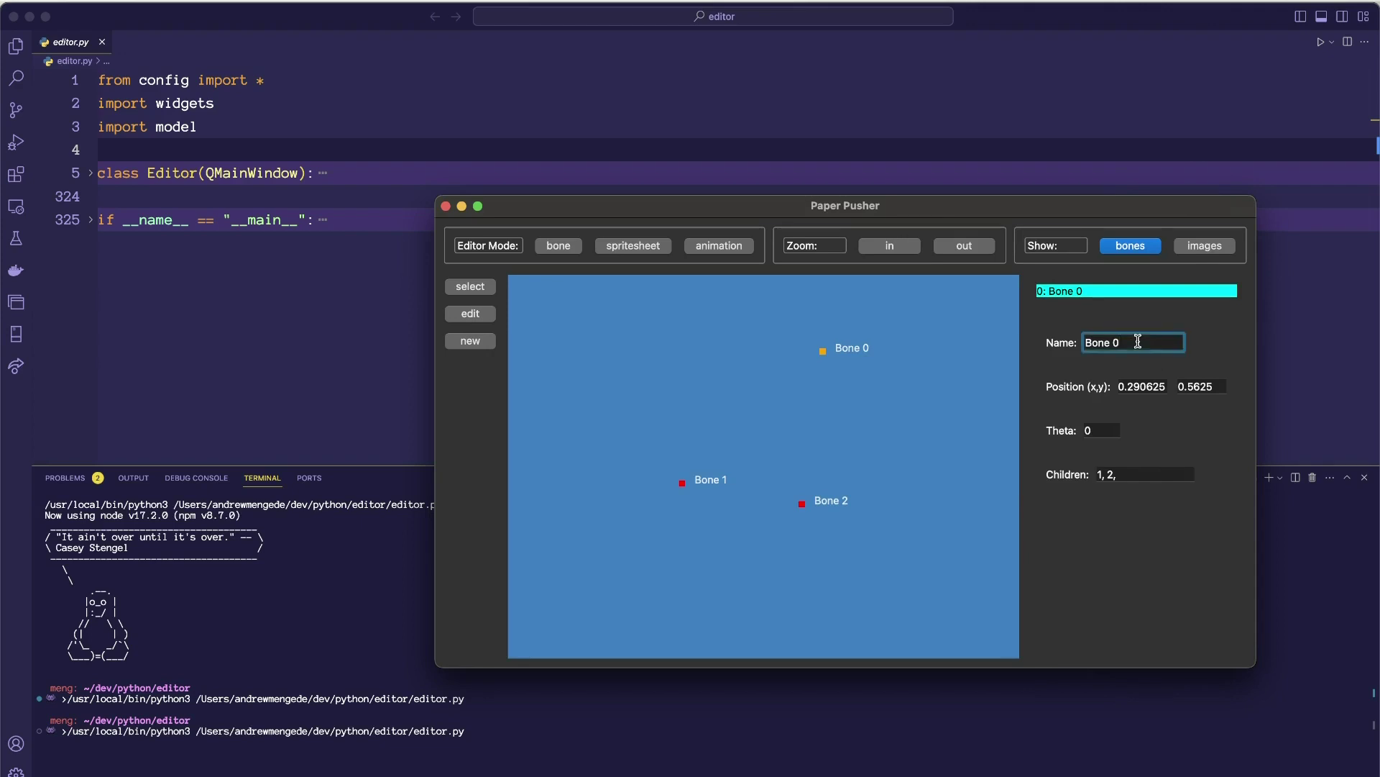
{"action": "key", "text": "BackSpace"}
{"action": "key", "text": "BackSpace"}
{"action": "key", "text": "BackSpace"}
{"action": "key", "text": "BackSpace"}
{"action": "type", "text": "Body"}
{"action": "key", "text": "Return"}
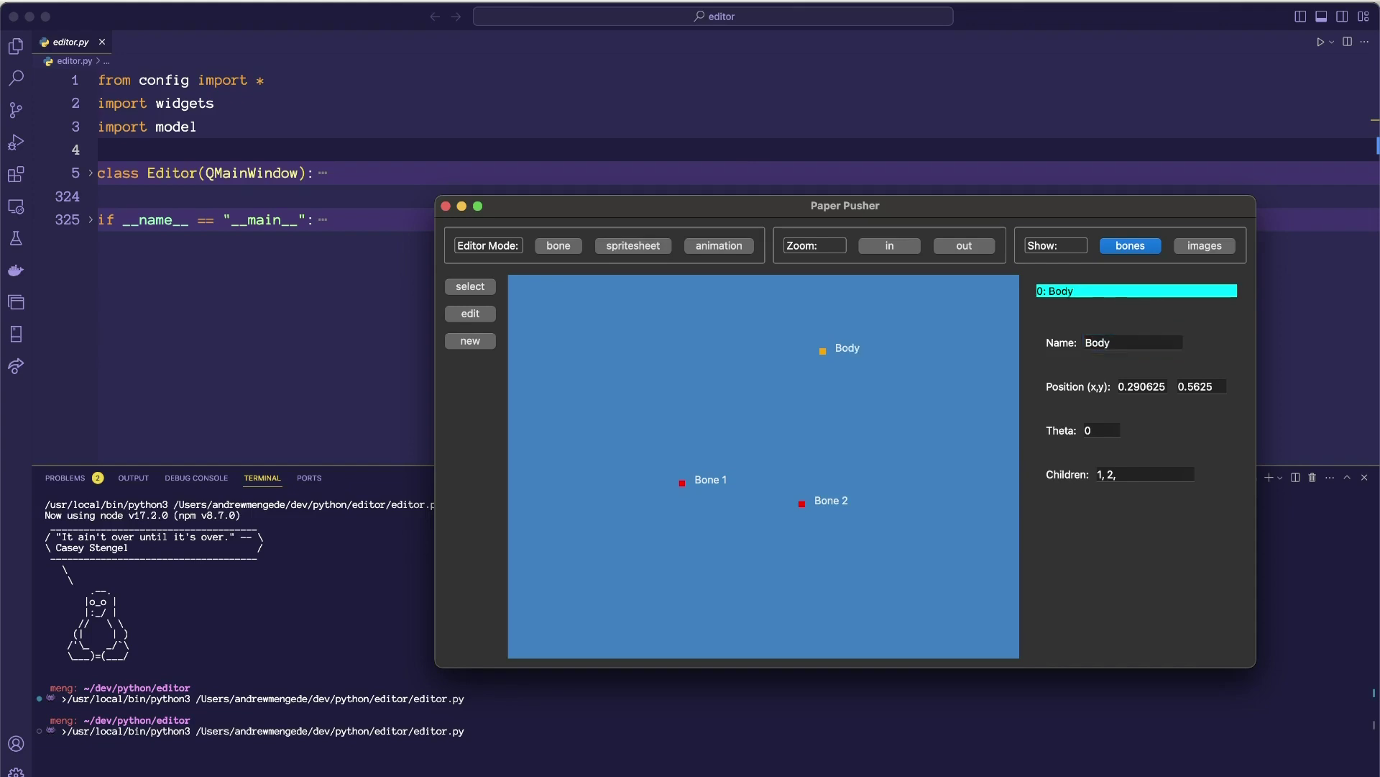
{"action": "left_click", "coordinate": [1166, 383]}
{"action": "key", "text": "BackSpace"}
{"action": "key", "text": "BackSpace"}
{"action": "key", "text": "BackSpace"}
{"action": "key", "text": "BackSpace"}
{"action": "key", "text": "BackSpace"}
{"action": "key", "text": "BackSpace"}
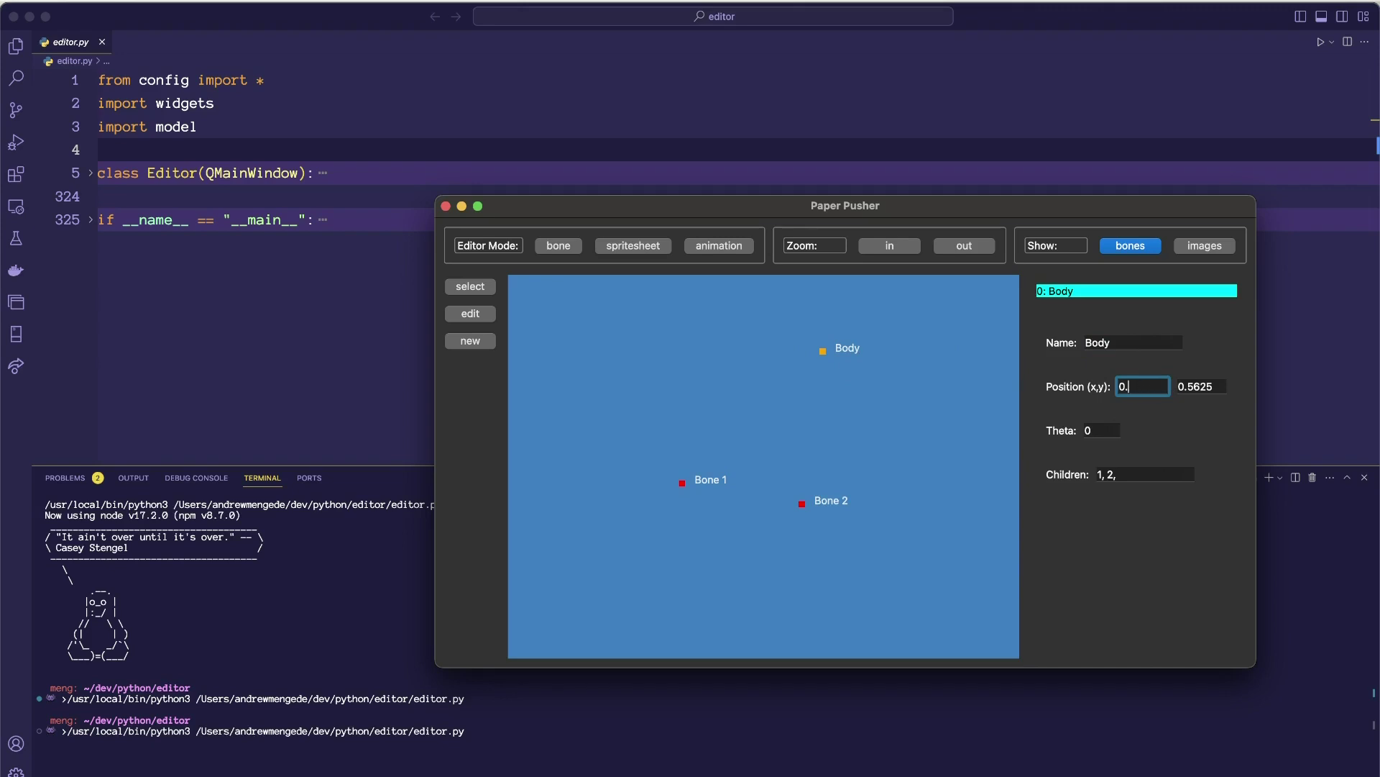
{"action": "type", "text": "45"}
{"action": "key", "text": "Return"}
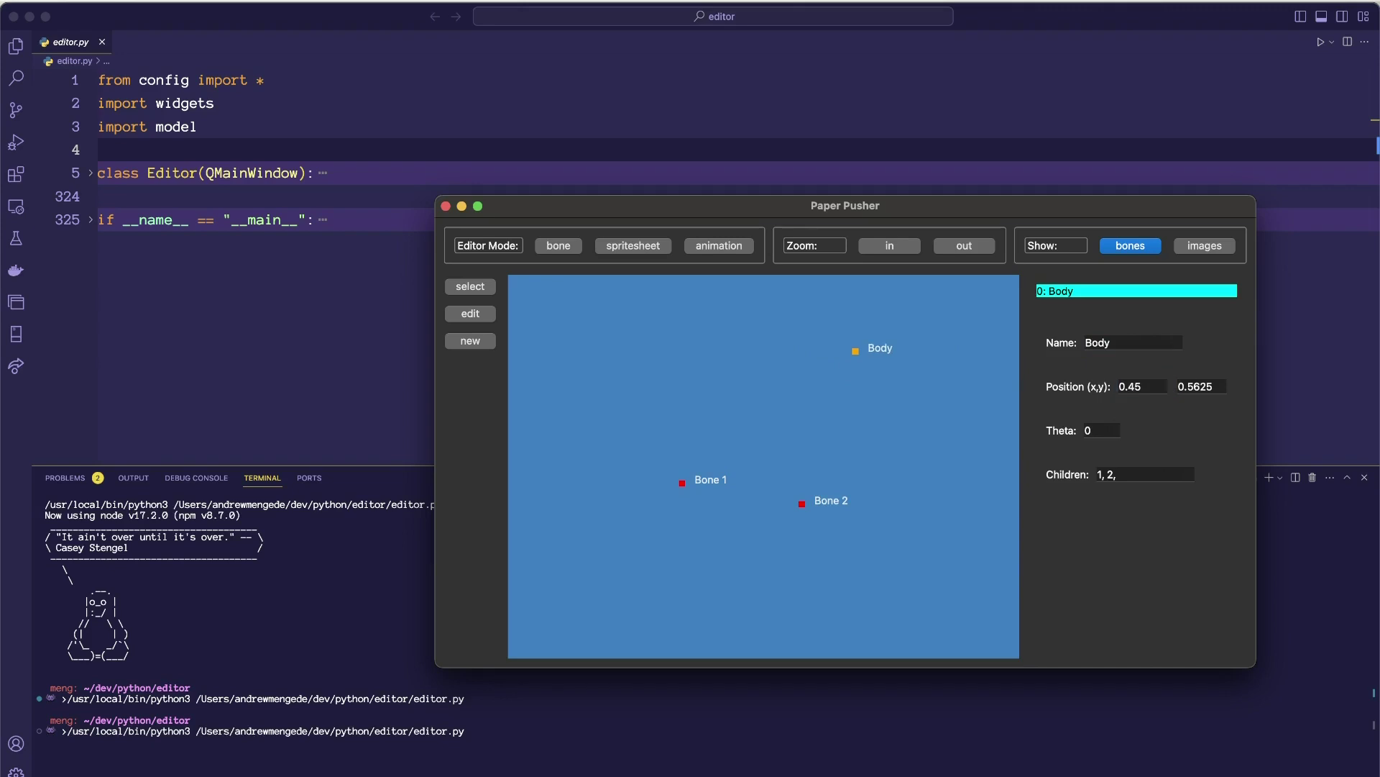
- Move Body upward on the canvas to position 0.2265625, 0.61328125
{"action": "left_click", "coordinate": [468, 320]}
{"action": "left_click", "coordinate": [856, 353]}
{"action": "left_click", "coordinate": [704, 341]}
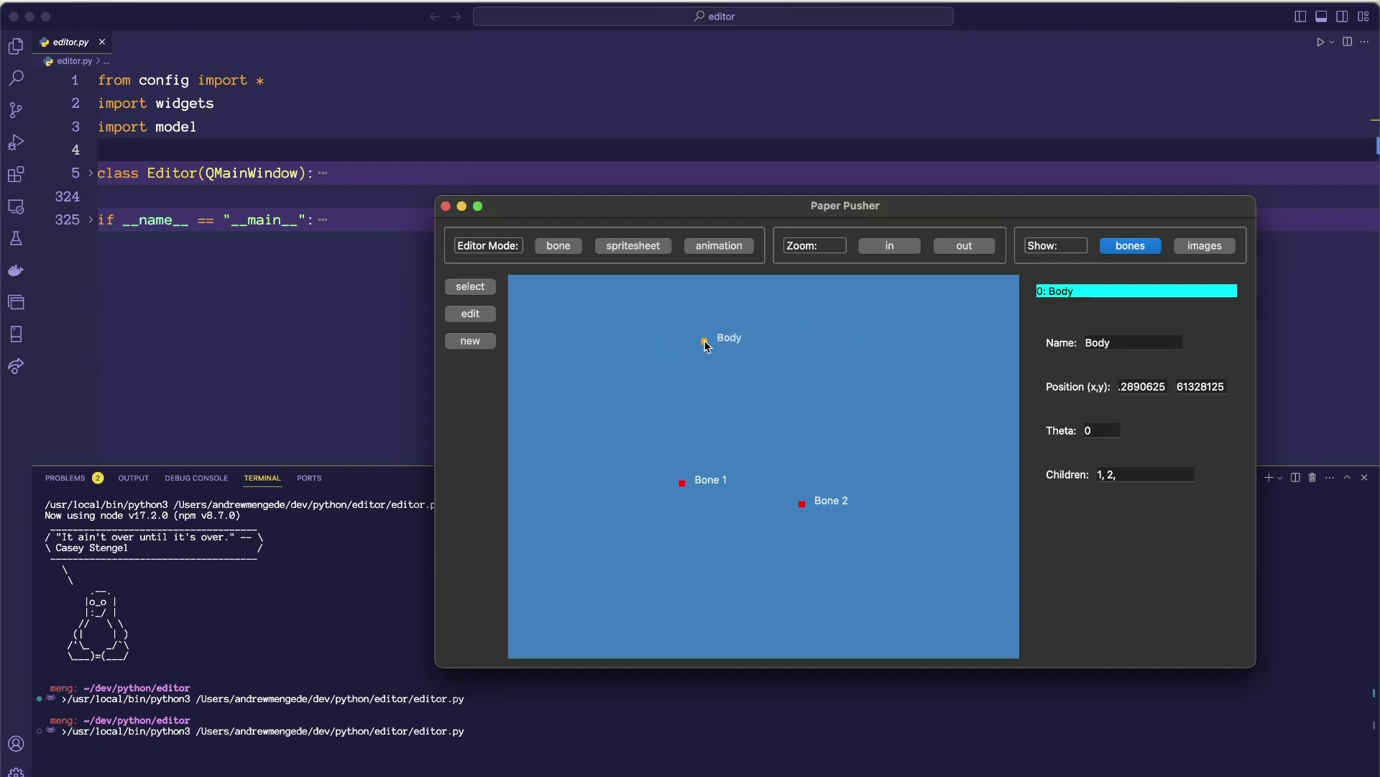
{"action": "left_click", "coordinate": [871, 410]}
{"action": "left_click", "coordinate": [810, 342]}
- Select the Body bone on the canvas and expand it to list Bone 1 and Bone 2
{"action": "left_click", "coordinate": [475, 288]}
{"action": "left_click", "coordinate": [786, 412]}
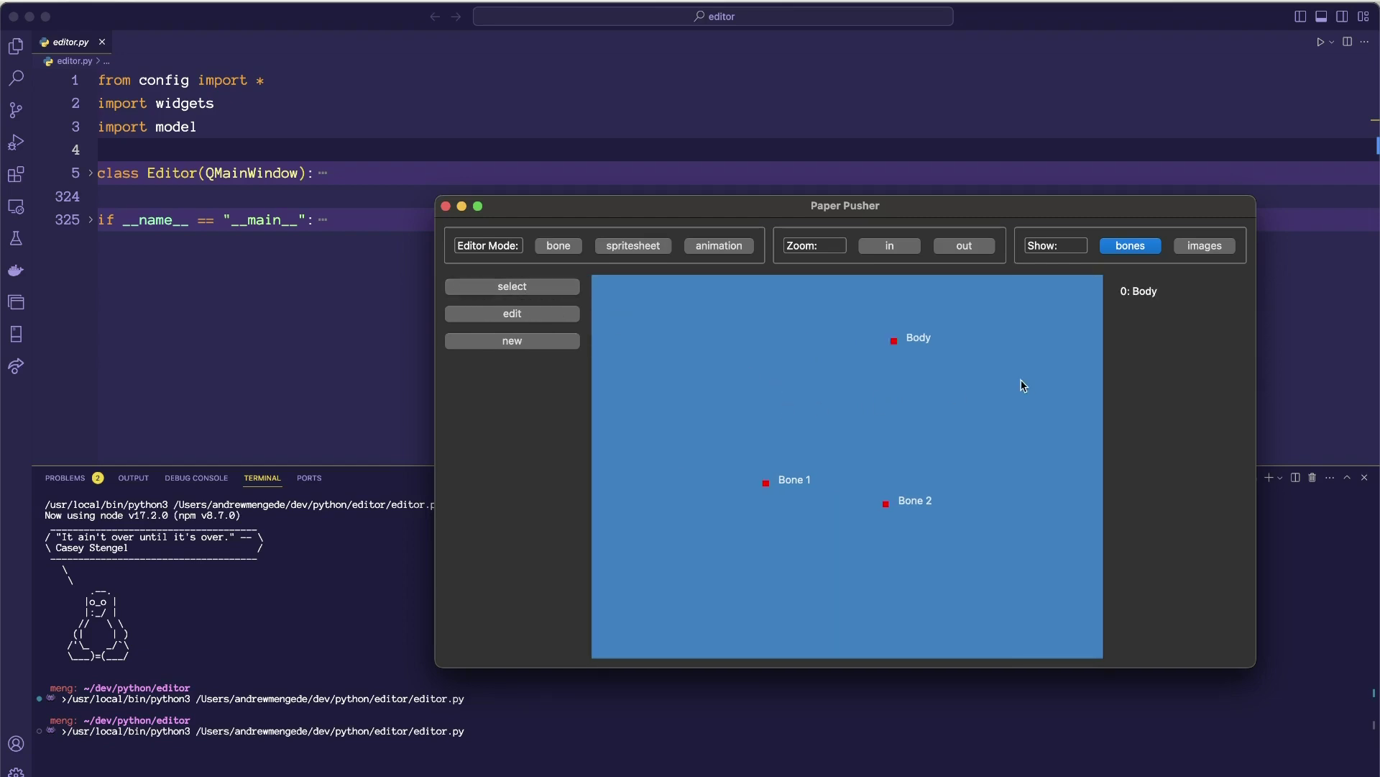
{"action": "left_click", "coordinate": [894, 341]}
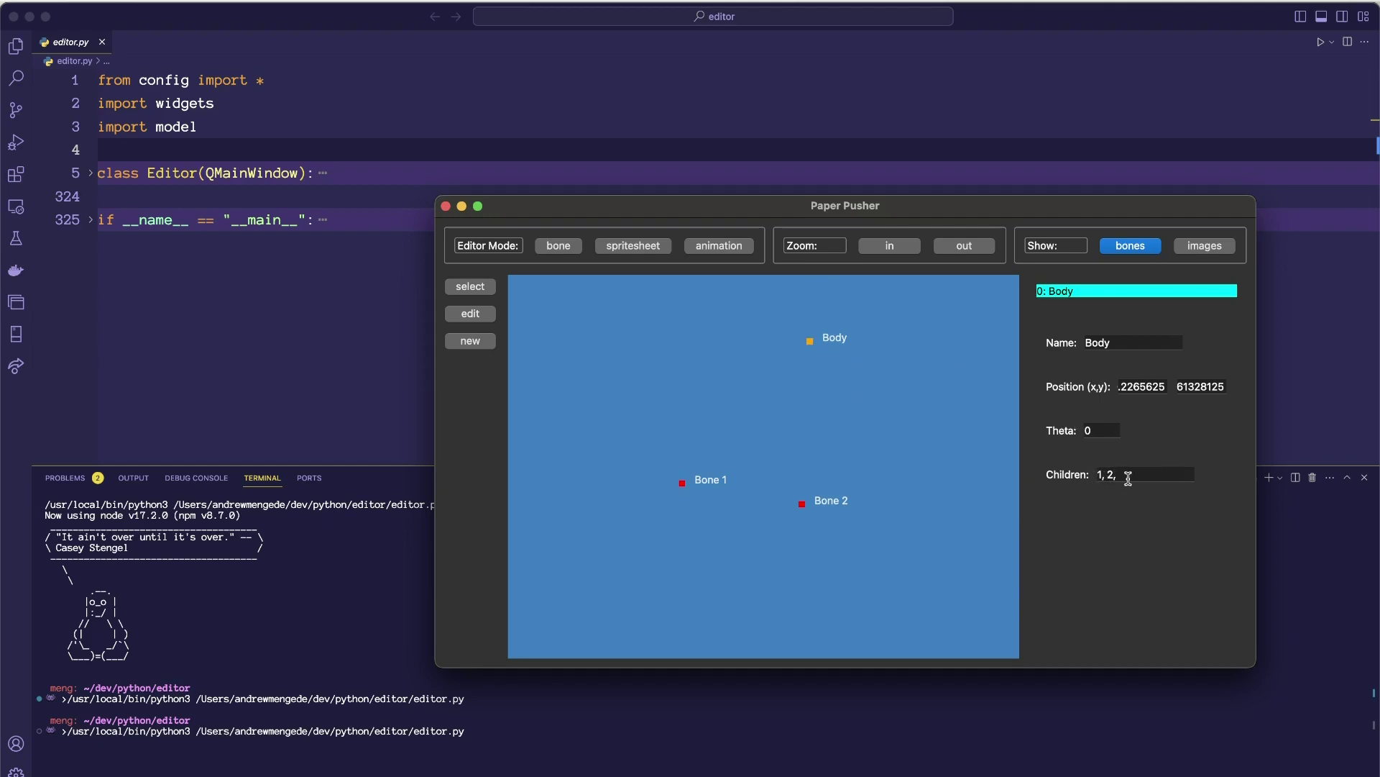
{"action": "left_click", "coordinate": [810, 343]}
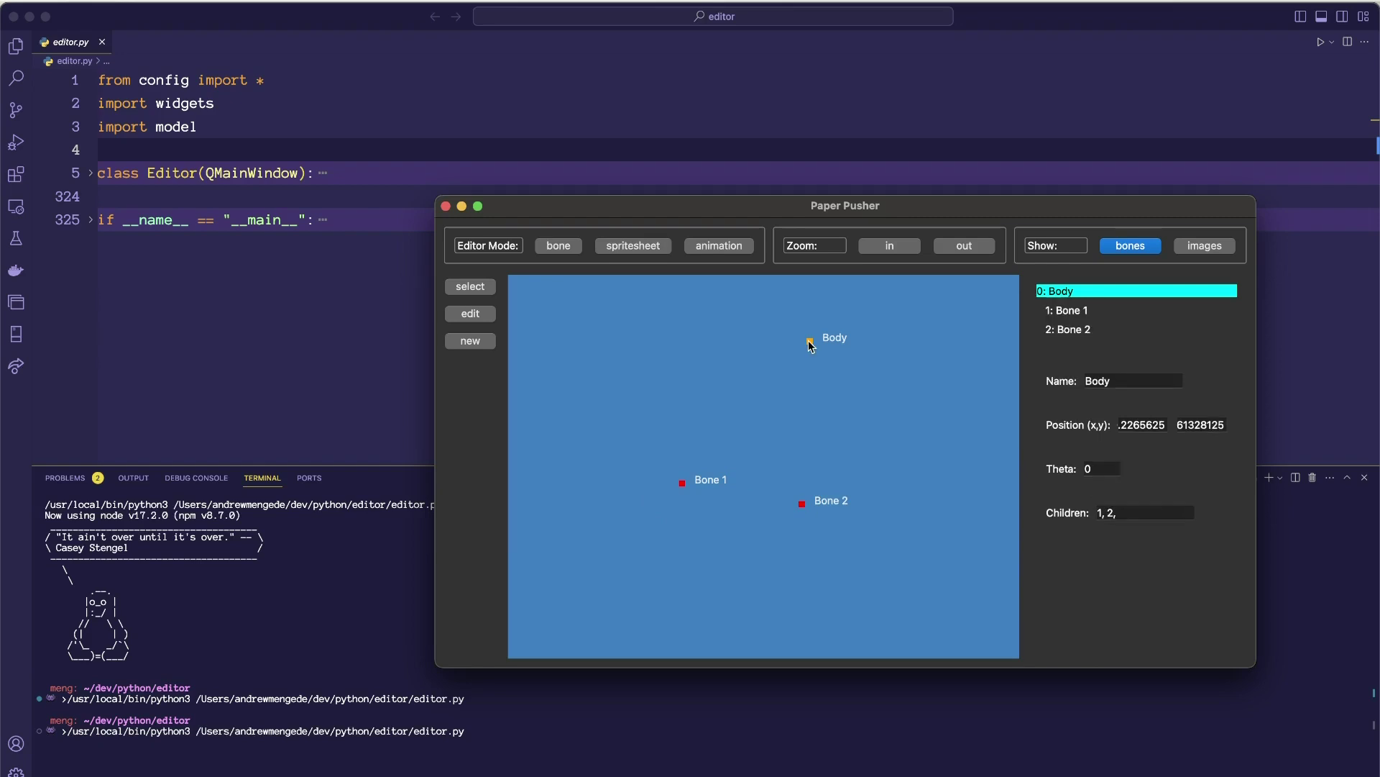
- Rename Bone 1 to 'upper arm' and Bone 2 to 'lower arm'
{"action": "left_click", "coordinate": [1069, 312]}
{"action": "left_click", "coordinate": [1142, 382]}
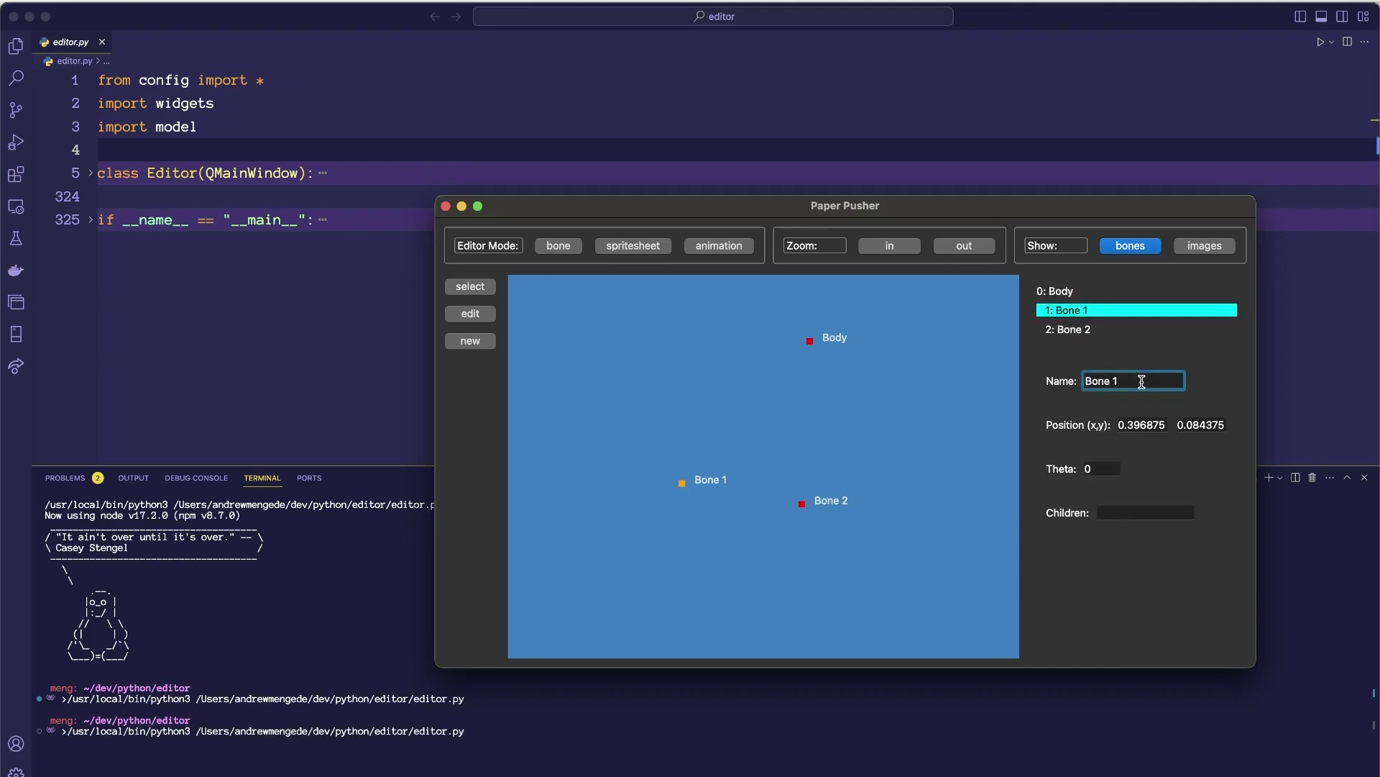
{"action": "key", "text": "BackSpace"}
{"action": "key", "text": "BackSpace"}
{"action": "key", "text": "BackSpace"}
{"action": "key", "text": "BackSpace"}
{"action": "key", "text": "BackSpace"}
{"action": "key", "text": "BackSpace"}
{"action": "type", "text": "upper arm"}
{"action": "key", "text": "Return"}
{"action": "left_click", "coordinate": [1082, 332]}
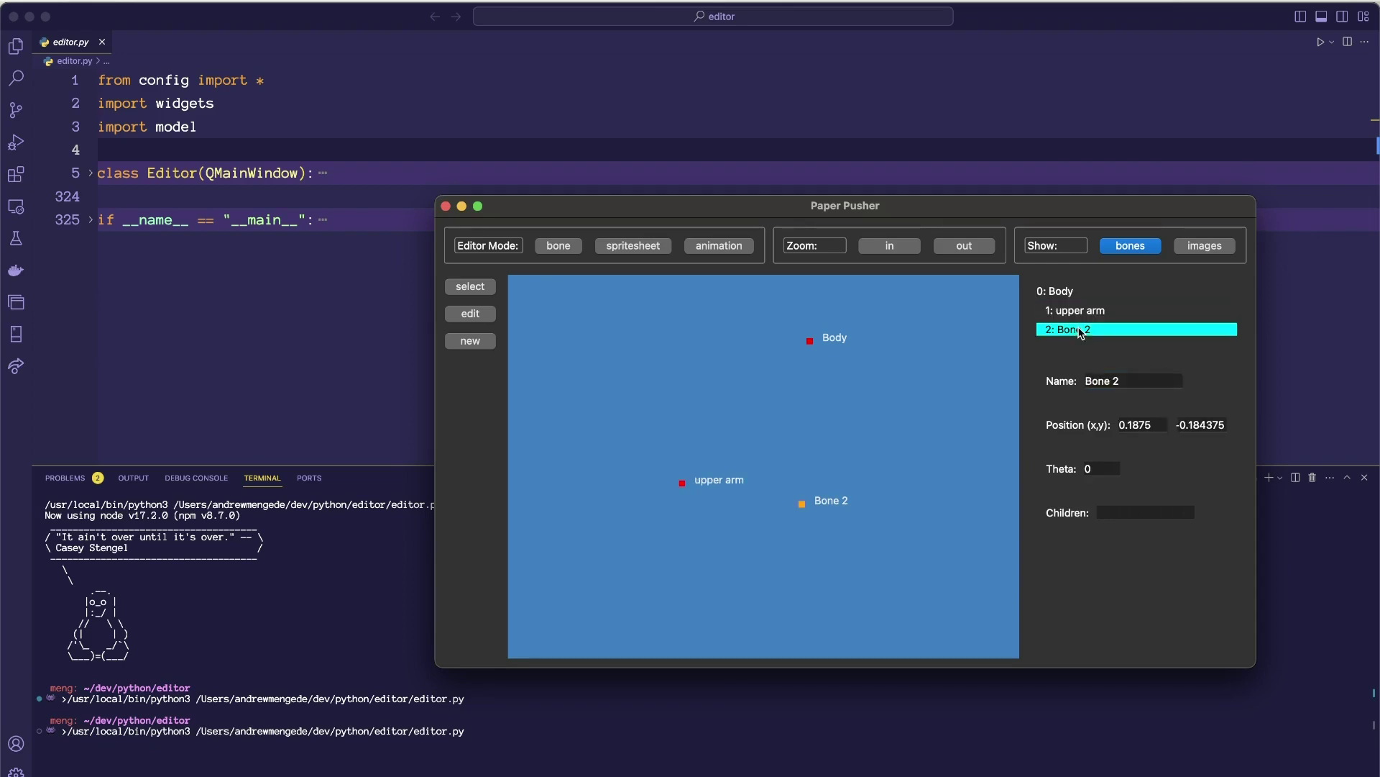
{"action": "left_click", "coordinate": [1144, 382]}
{"action": "key", "text": "BackSpace"}
{"action": "key", "text": "BackSpace"}
{"action": "key", "text": "BackSpace"}
{"action": "key", "text": "BackSpace"}
{"action": "key", "text": "BackSpace"}
{"action": "key", "text": "BackSpace"}
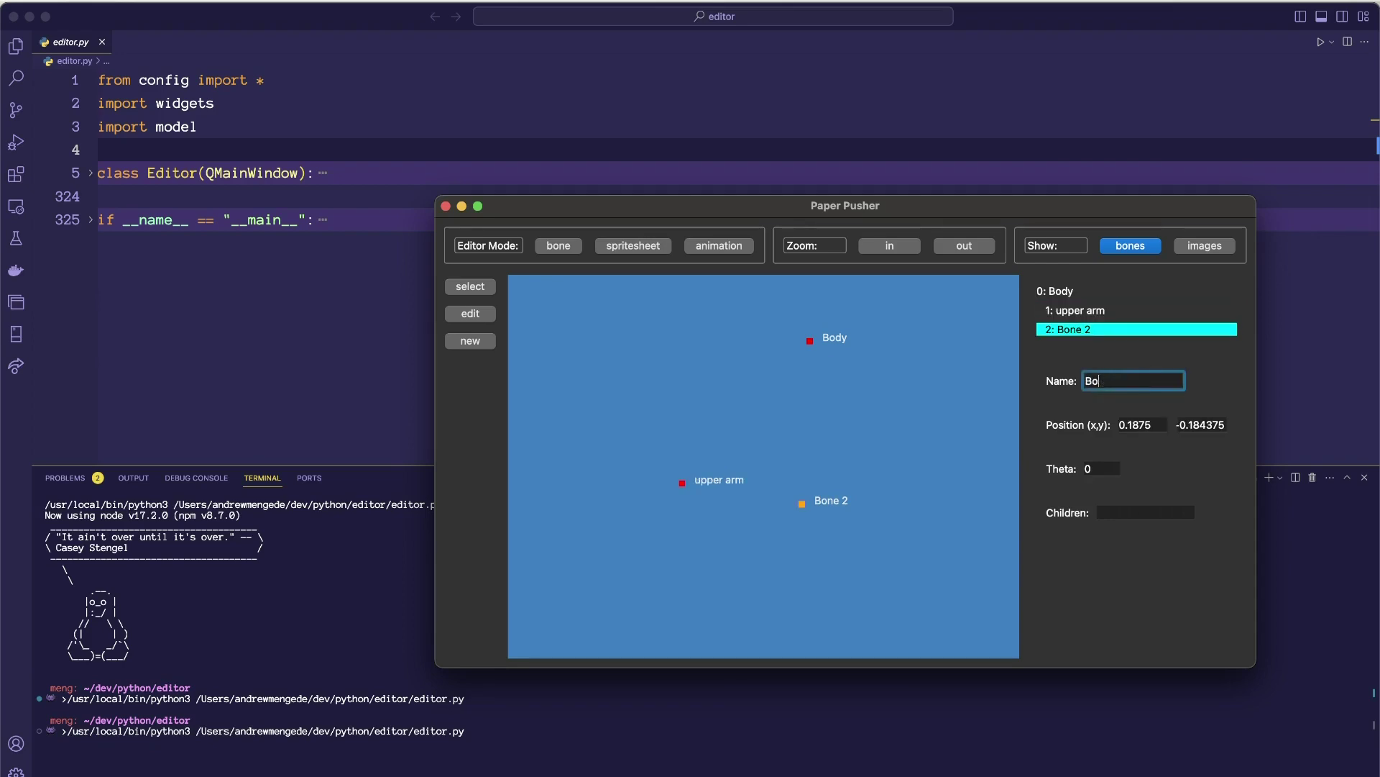
{"action": "type", "text": "lower arm"}
- Set upper arm's Children field to 2, making lower arm its child
{"action": "left_click", "coordinate": [1075, 316]}
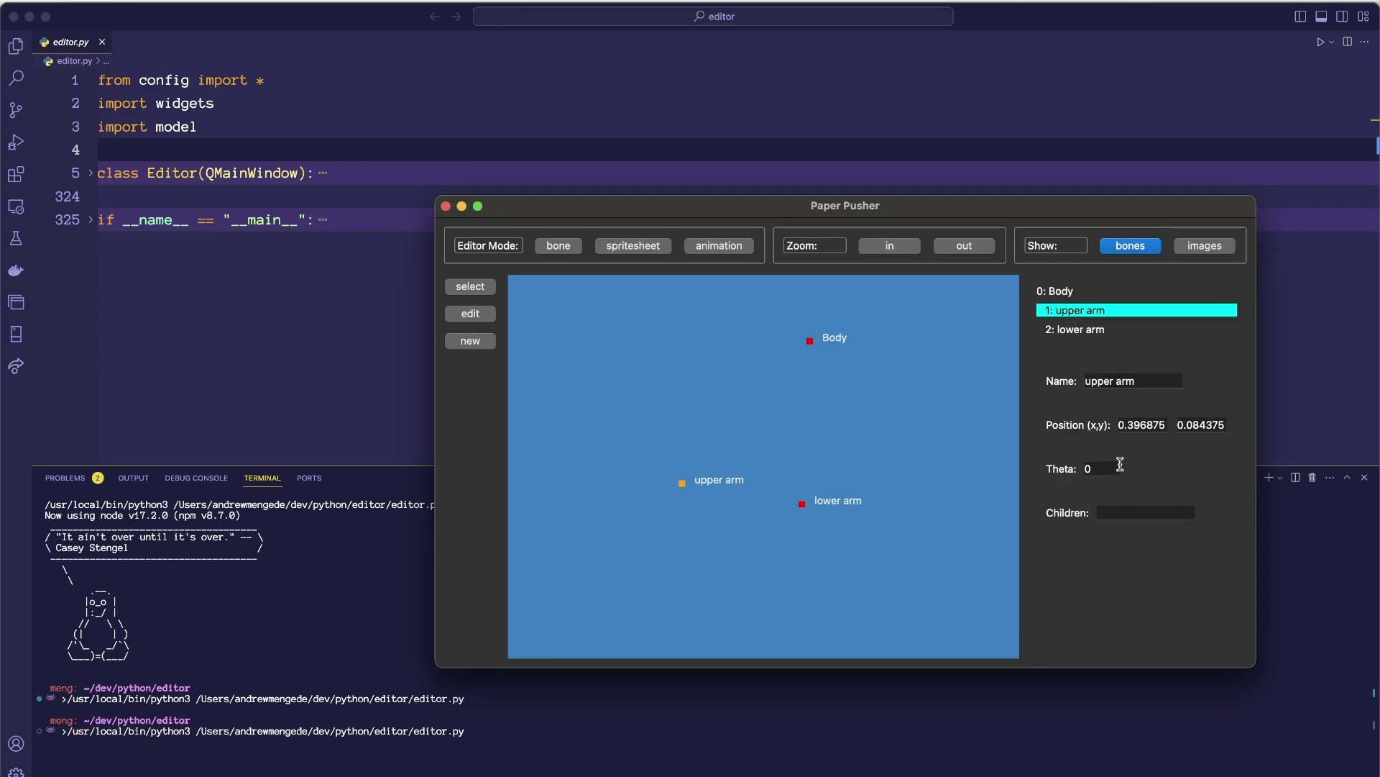
{"action": "left_click", "coordinate": [1130, 509]}
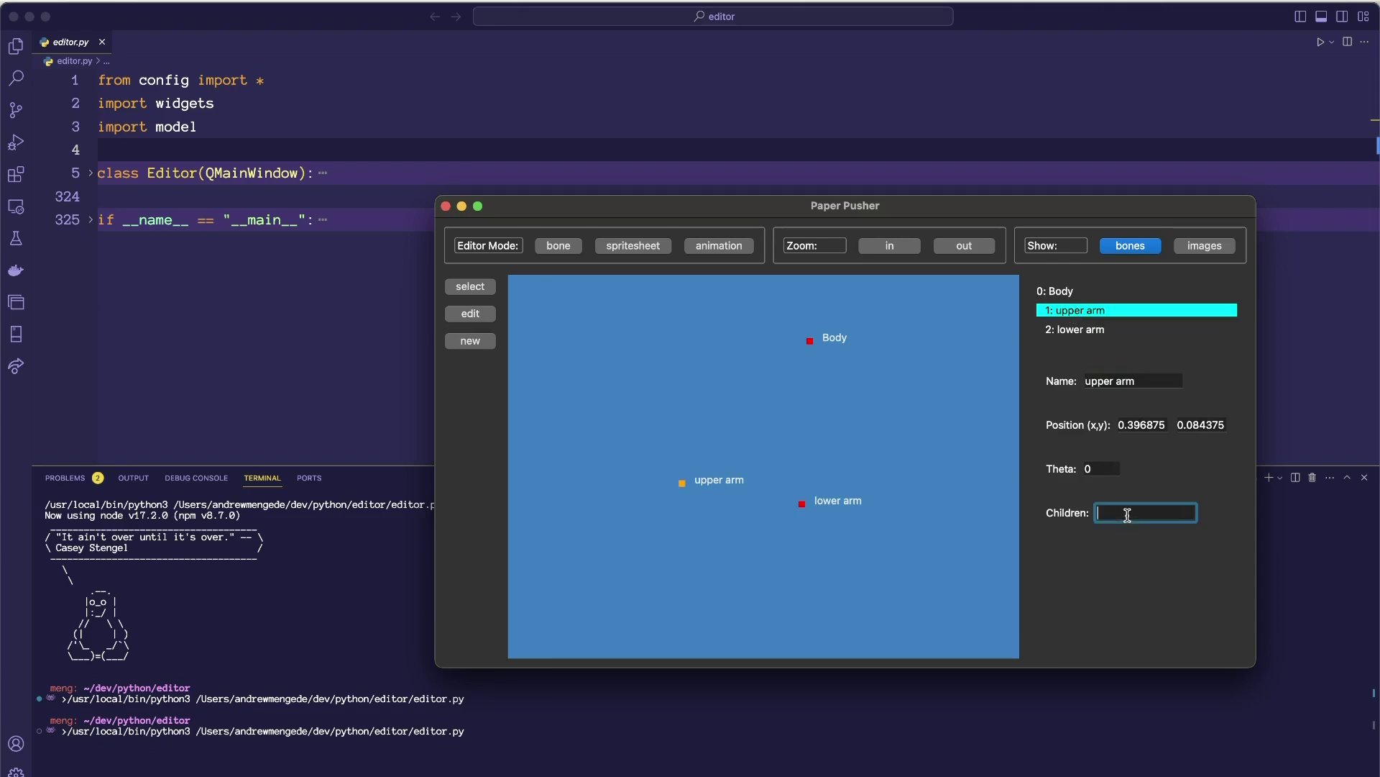
{"action": "type", "text": "2"}
{"action": "key", "text": "Return"}
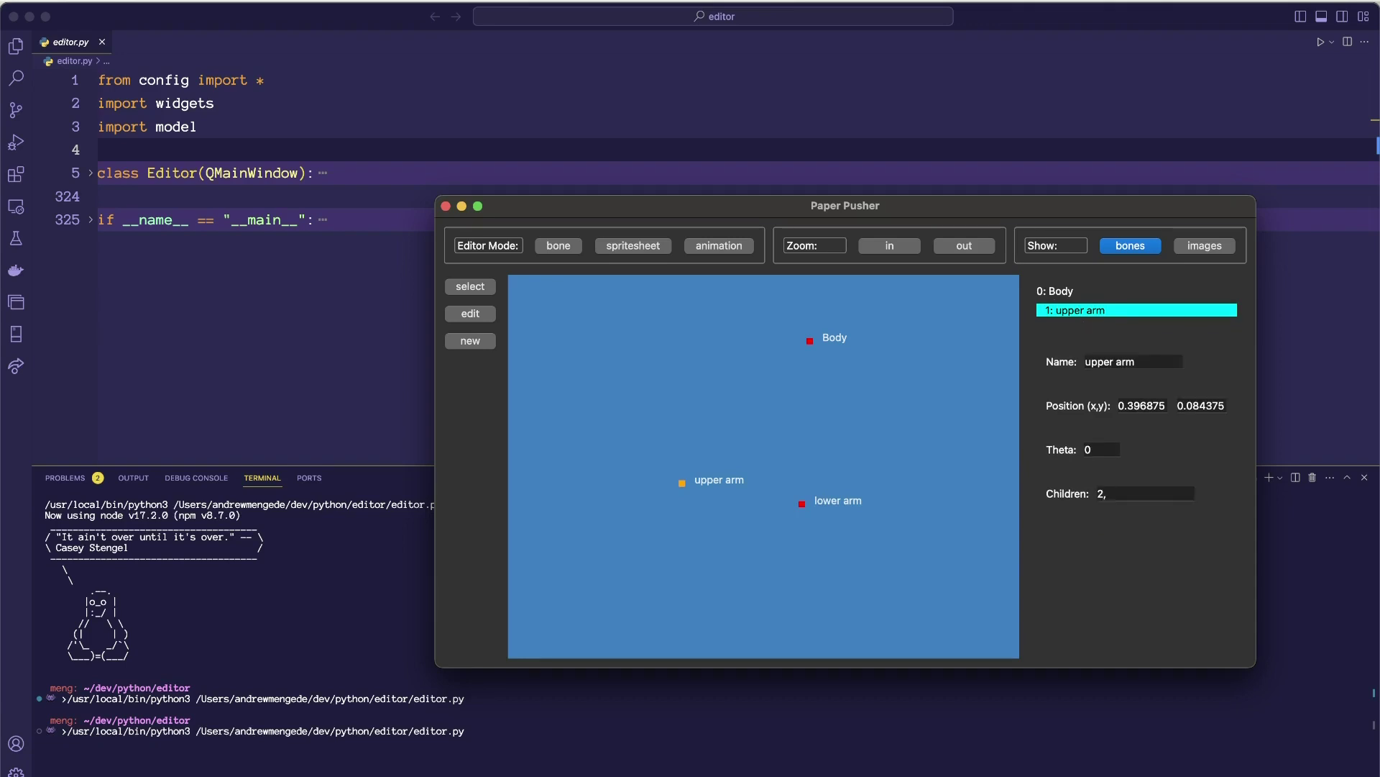
{"action": "left_click", "coordinate": [681, 483]}
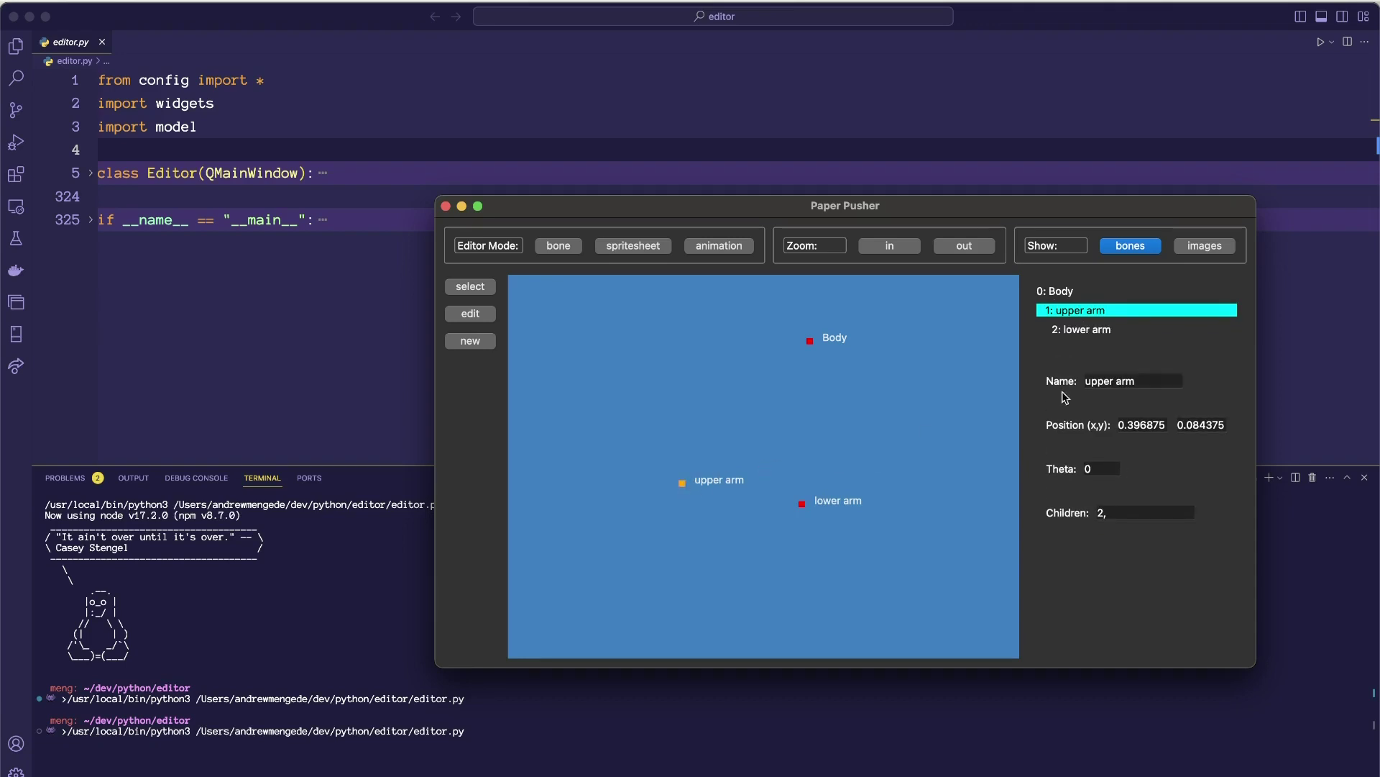
{"action": "left_click", "coordinate": [1058, 292]}
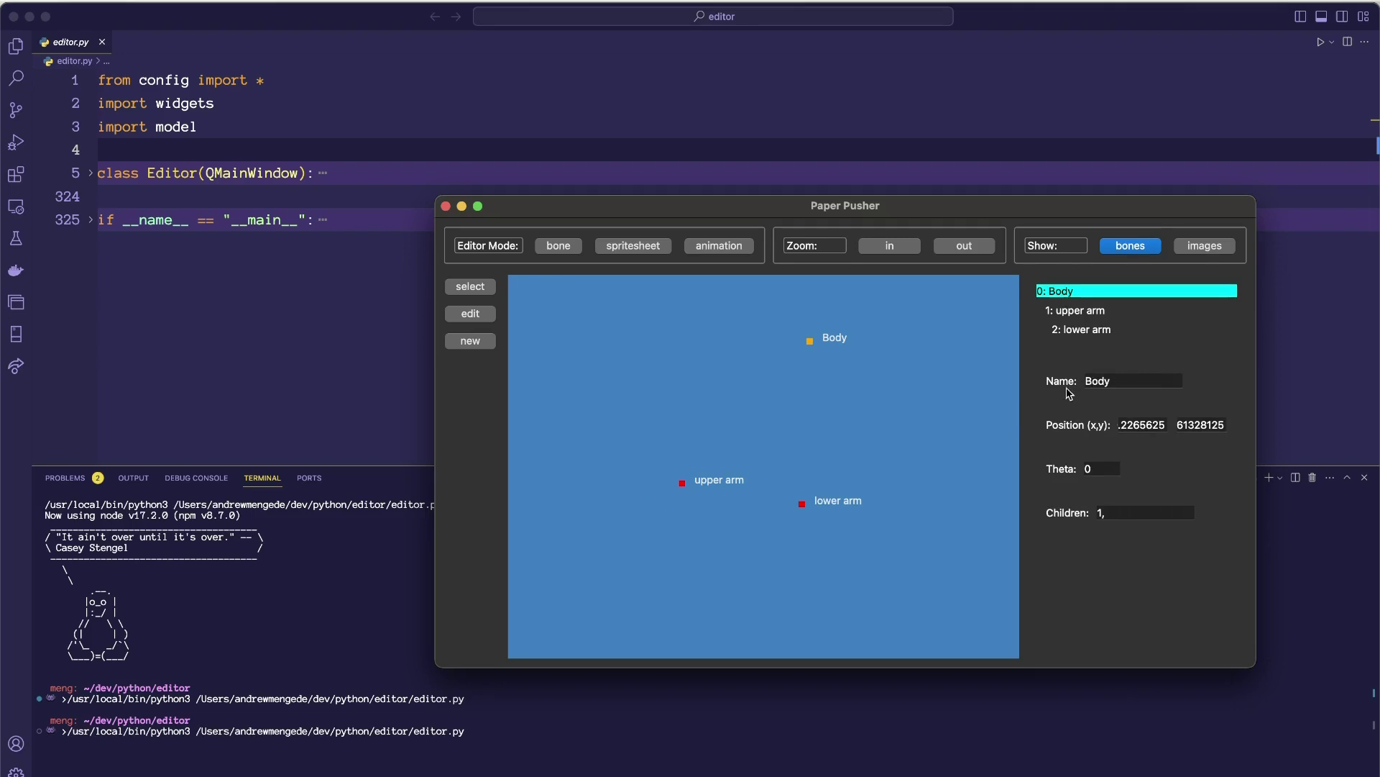
{"action": "left_click", "coordinate": [1089, 312]}
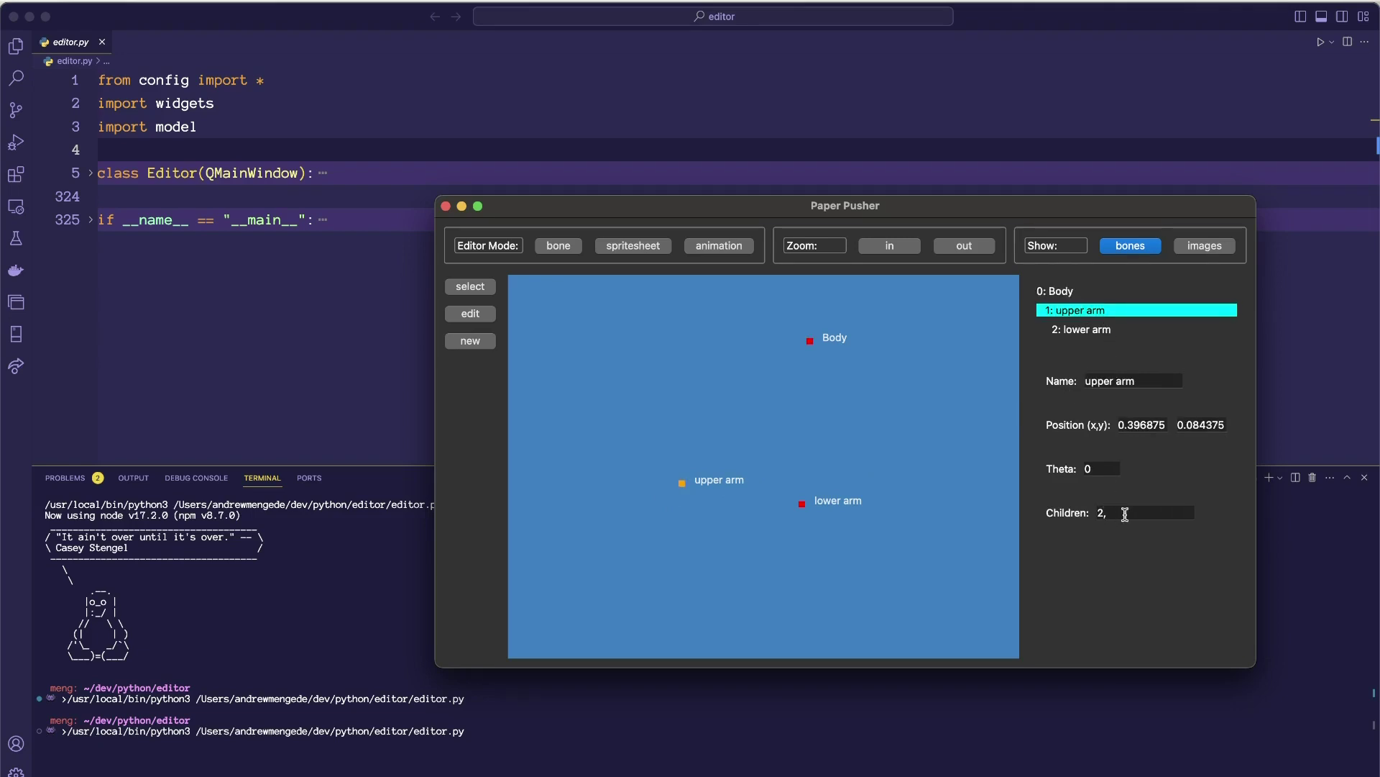
{"action": "left_click", "coordinate": [1076, 332]}
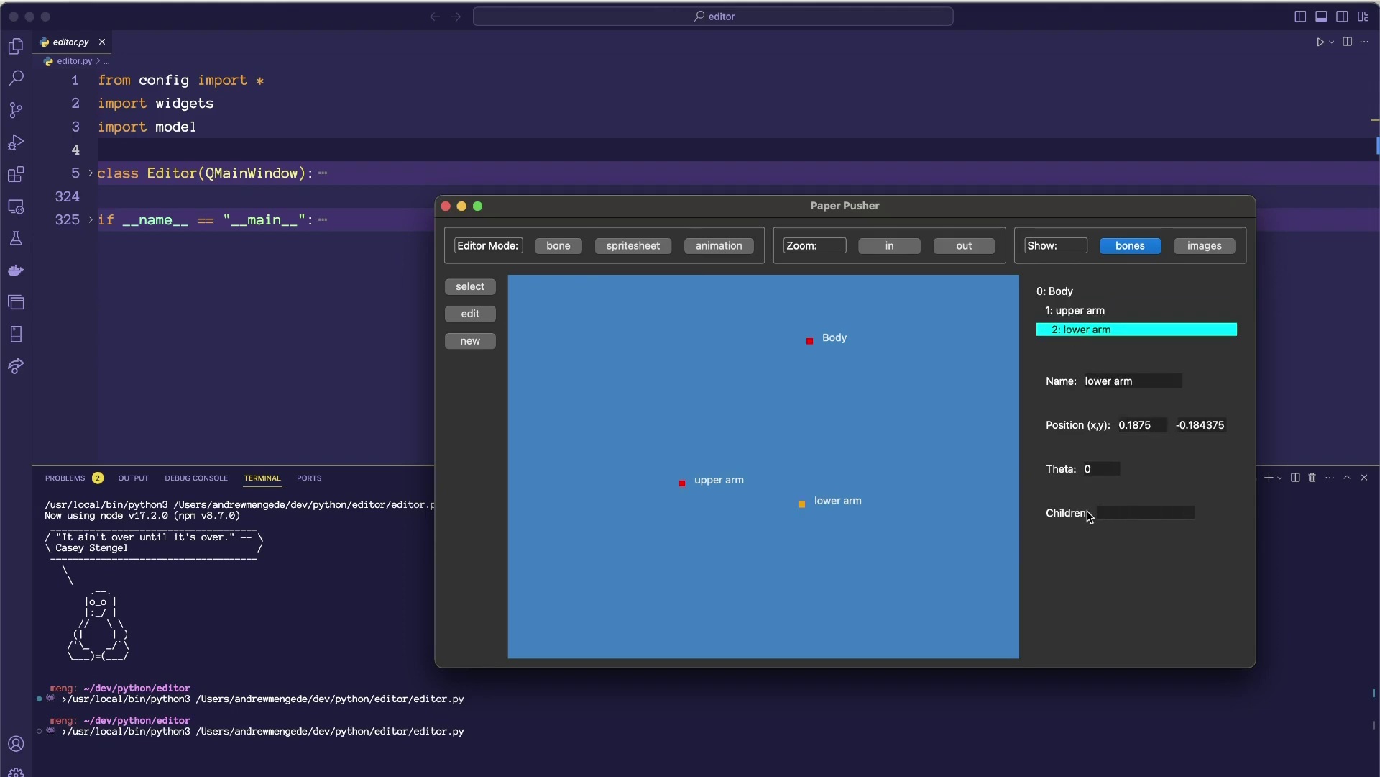
{"action": "left_click", "coordinate": [1114, 515]}
{"action": "type", "text": "0"}
{"action": "key", "text": "Return"}
{"action": "left_click", "coordinate": [1127, 513]}
{"action": "type", "text": "0"}
{"action": "key", "text": "Return"}
{"action": "left_click", "coordinate": [1127, 513]}
{"action": "type", "text": "5"}
{"action": "key", "text": "Return"}
{"action": "left_click", "coordinate": [683, 484]}
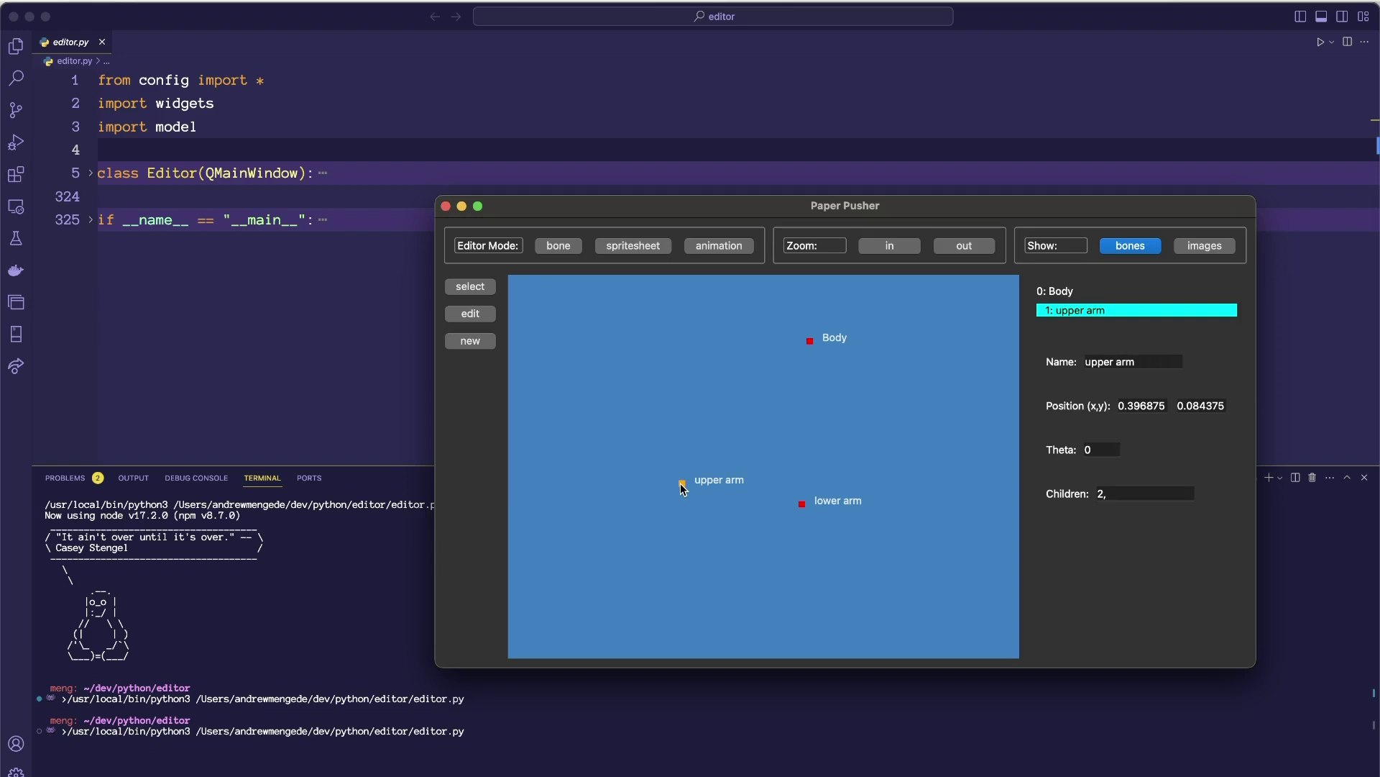
{"action": "left_click", "coordinate": [682, 487]}
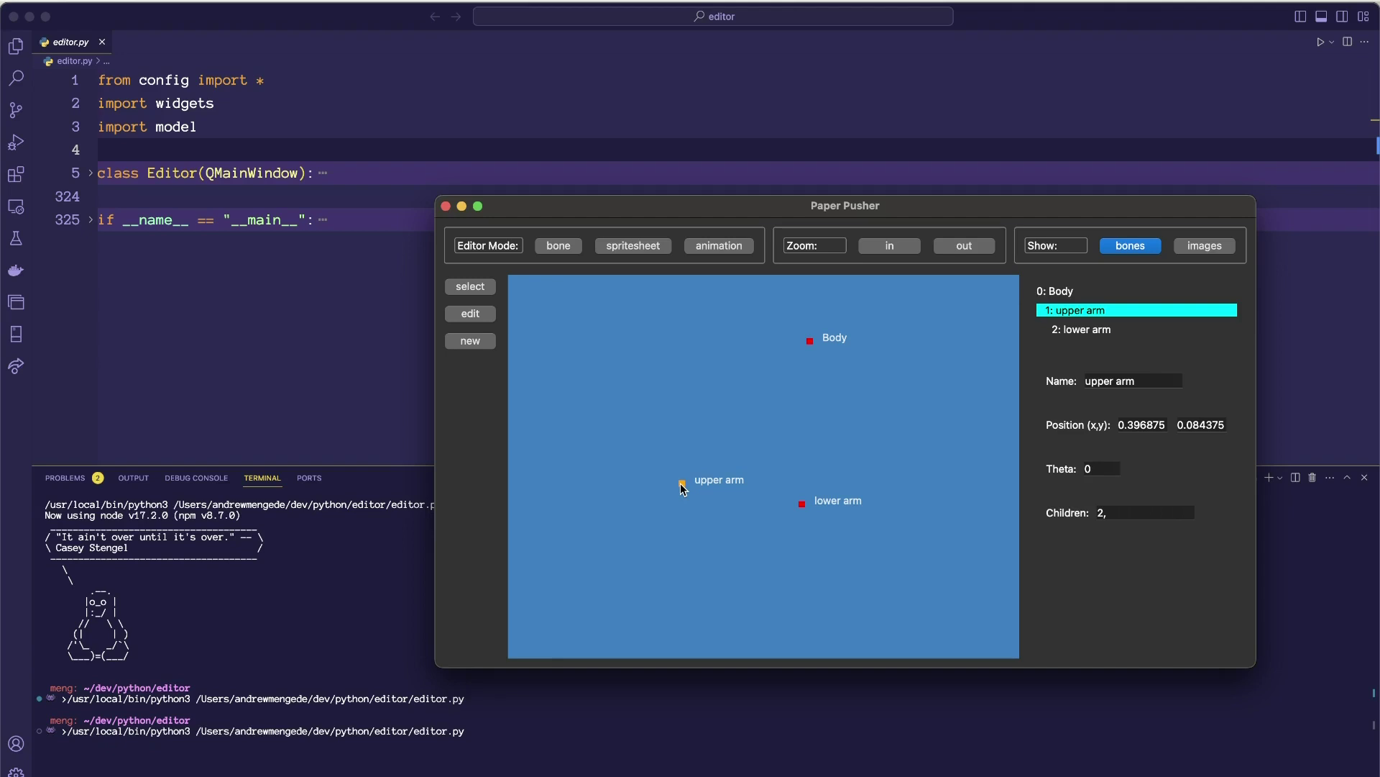
{"action": "left_click", "coordinate": [810, 341]}
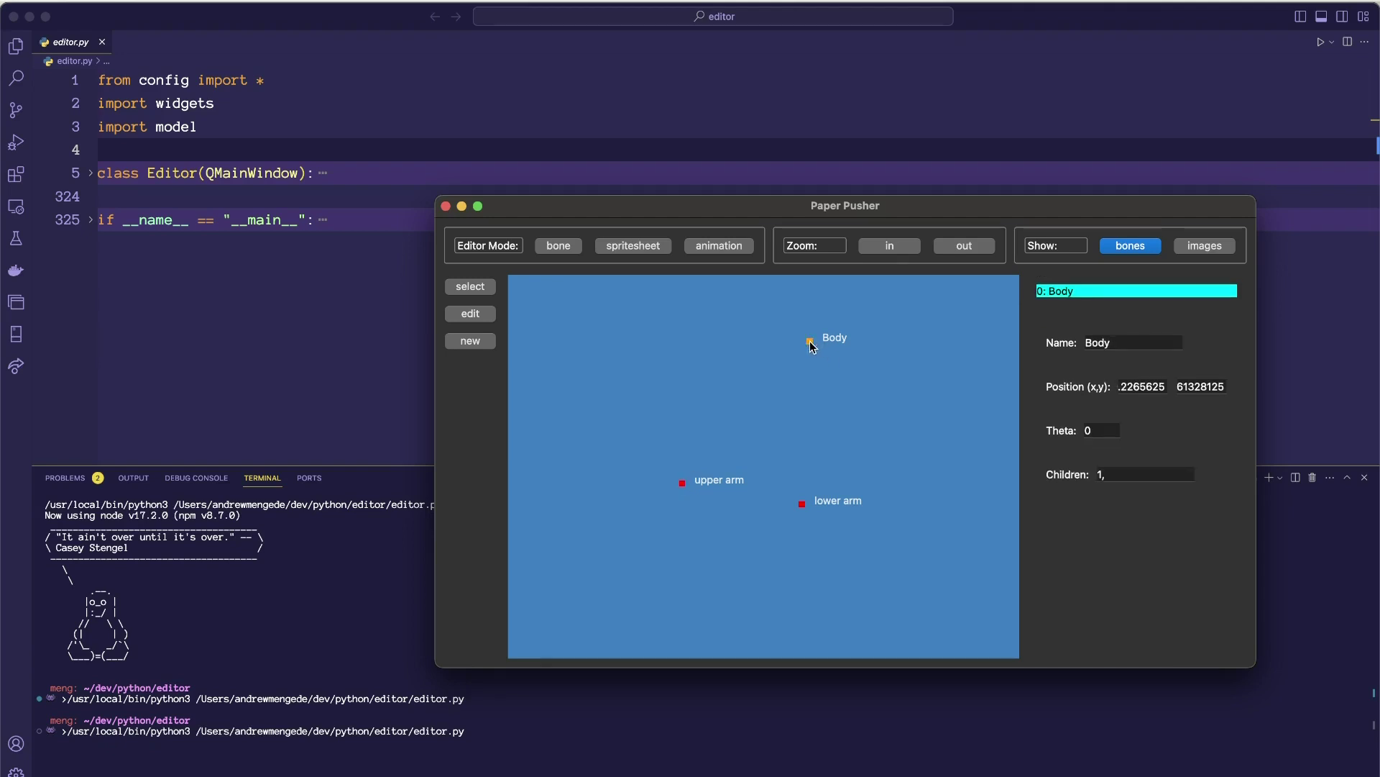
{"action": "left_click", "coordinate": [682, 484]}
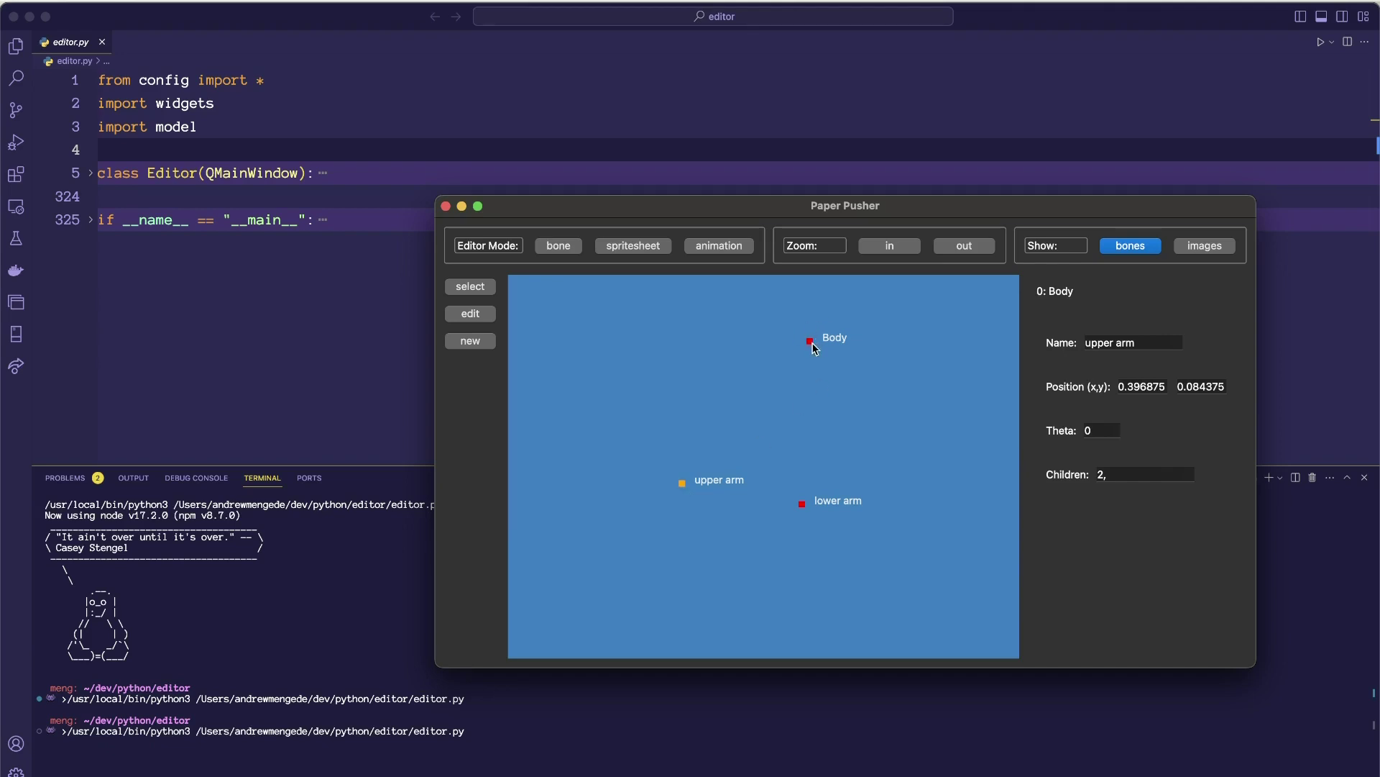
{"action": "left_click", "coordinate": [683, 485]}
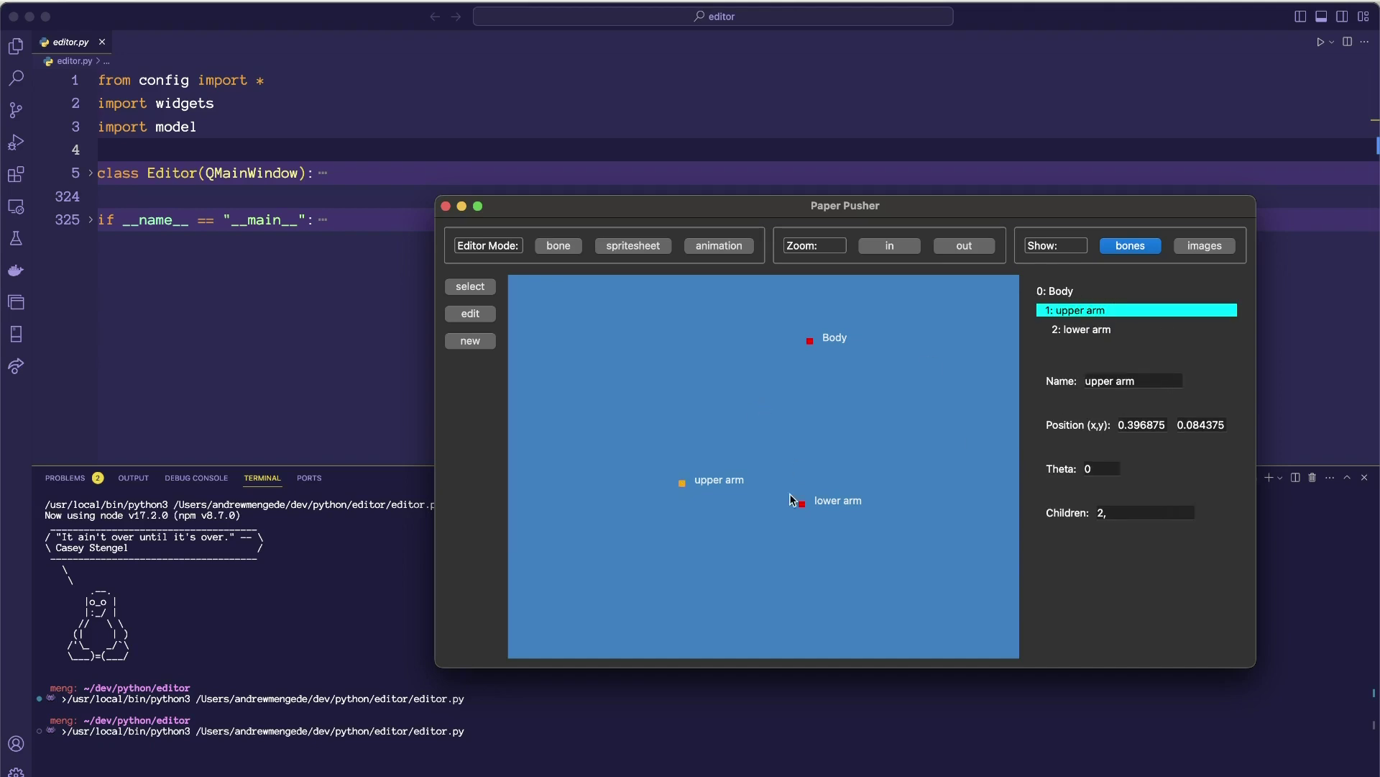
{"action": "left_click", "coordinate": [802, 503]}
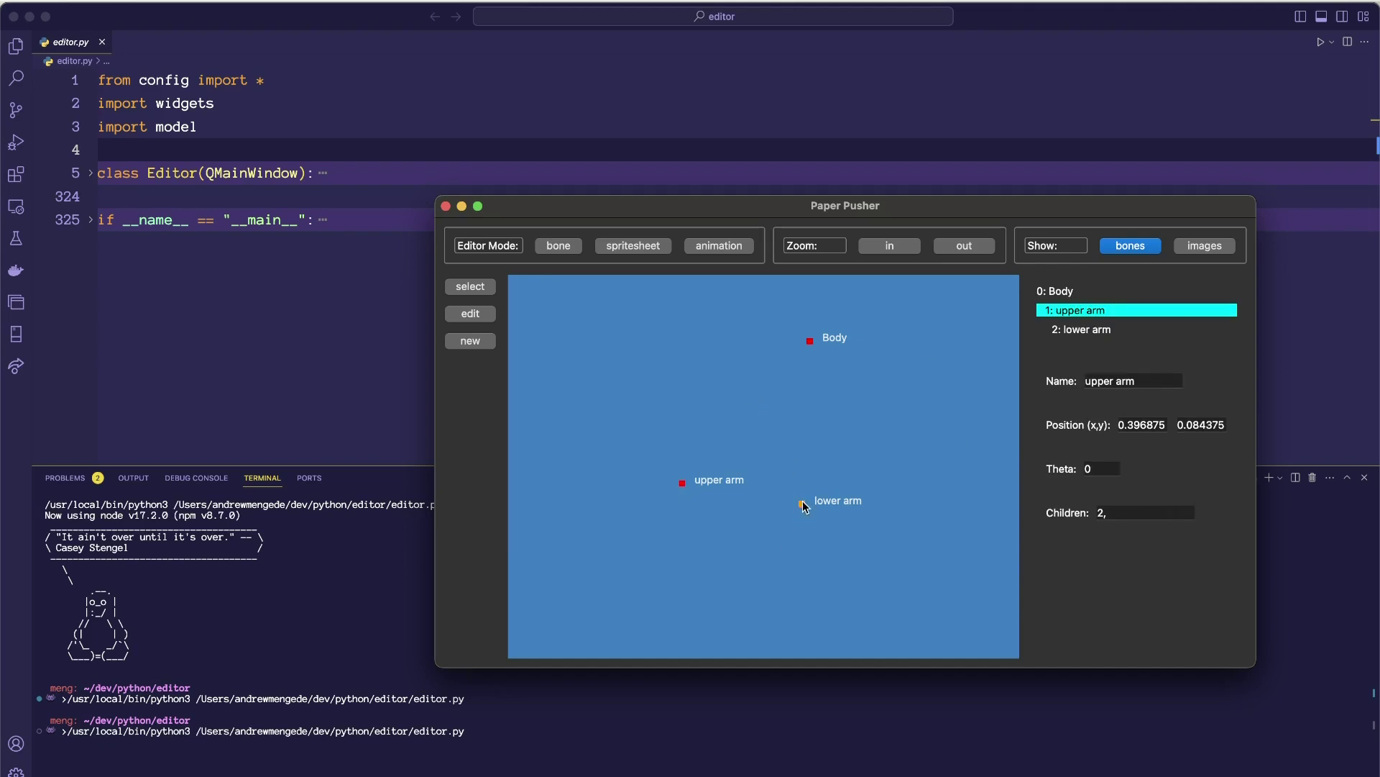
{"action": "left_click", "coordinate": [810, 344]}
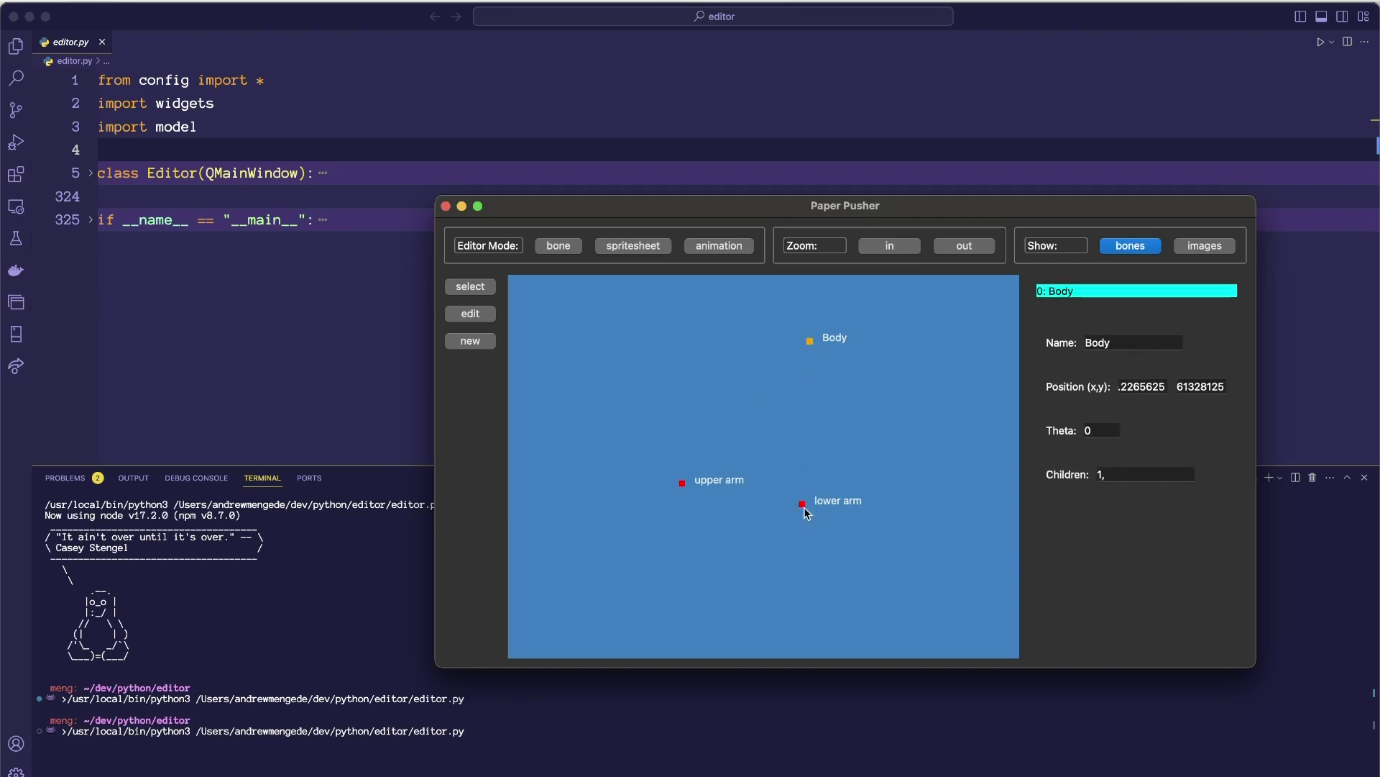
{"action": "left_click", "coordinate": [803, 504]}
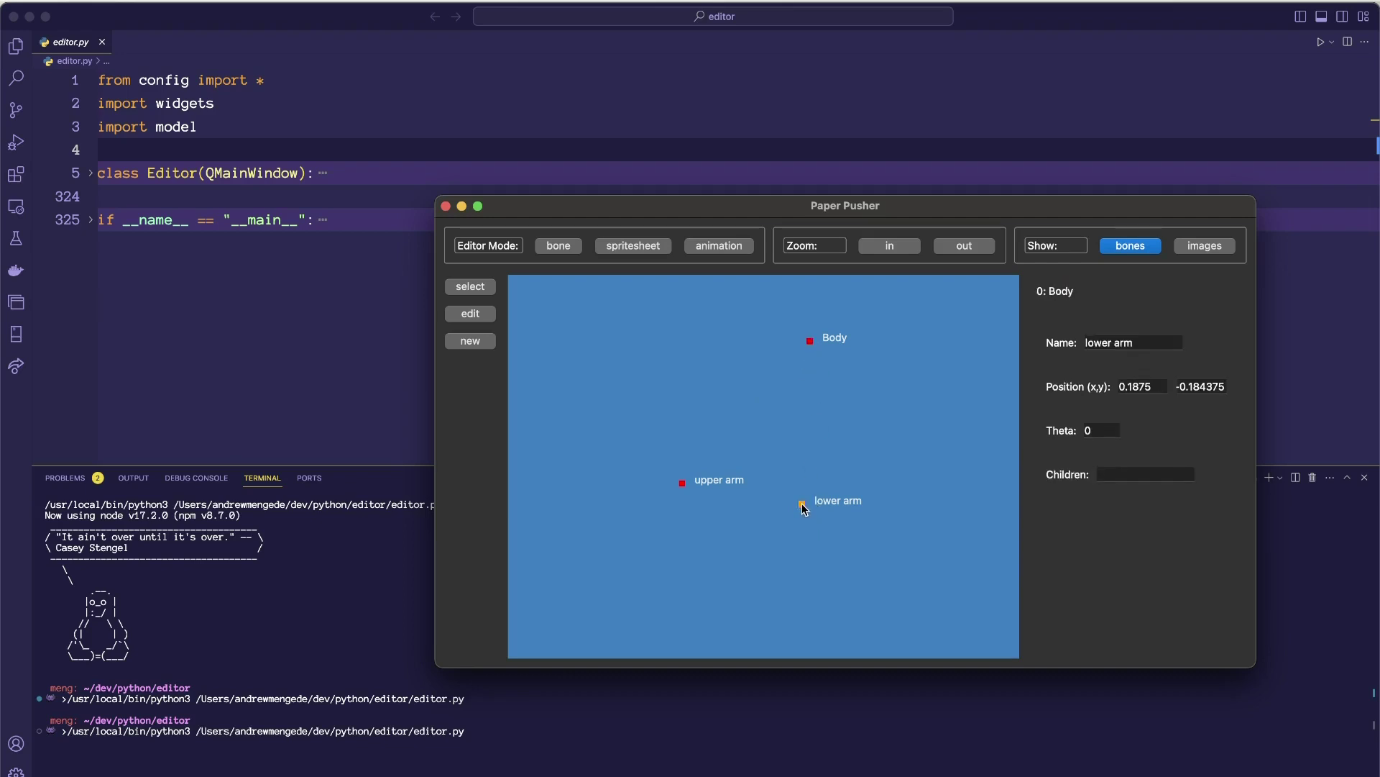
{"action": "left_click", "coordinate": [802, 503]}
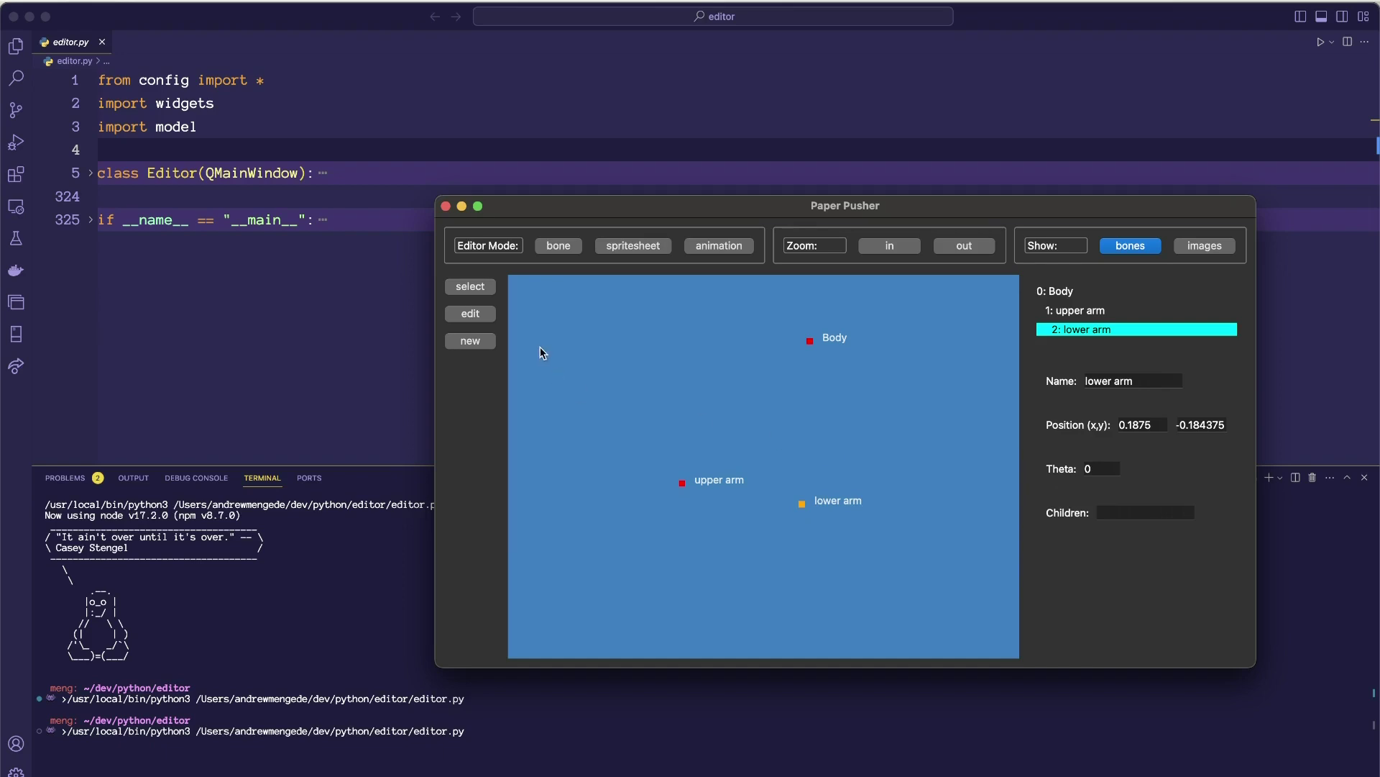
- Add a new bone under lower arm and rename it 'hand'
{"action": "left_click", "coordinate": [469, 340]}
{"action": "left_click", "coordinate": [1090, 351]}
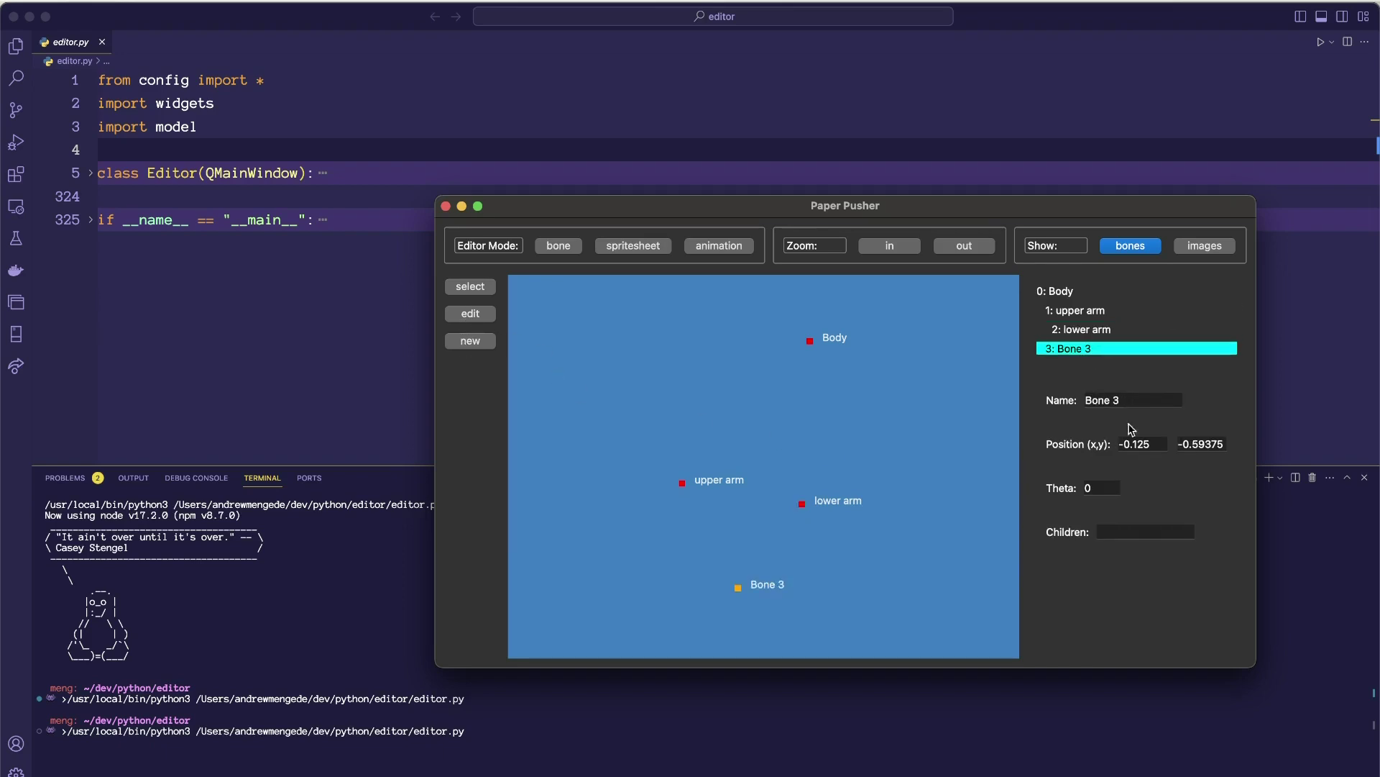
{"action": "triple_click", "coordinate": [1138, 398]}
{"action": "type", "text": "hand"}
{"action": "key", "text": "Return"}
- Add Bone 4 and Bone 5 and place them near the canvas top-left
{"action": "left_click", "coordinate": [1099, 331]}
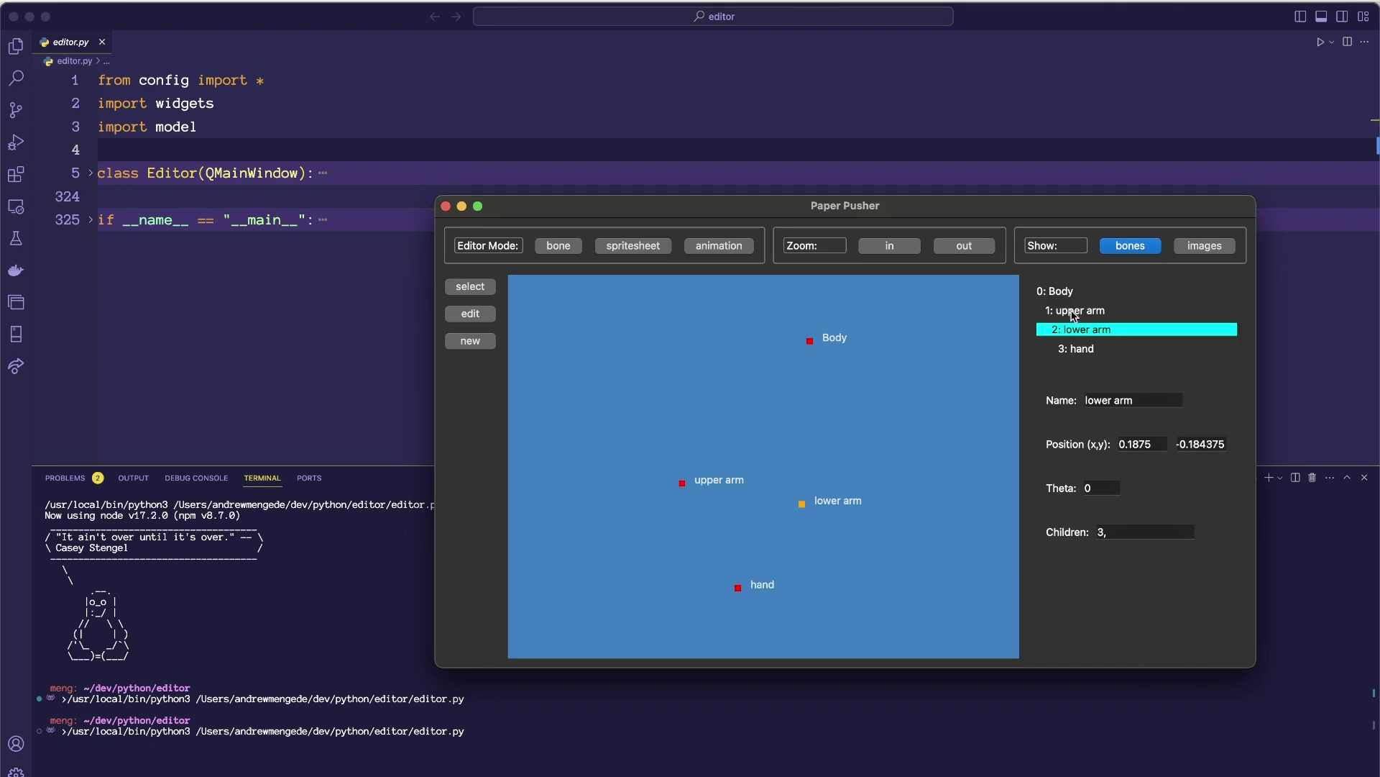
{"action": "left_click", "coordinate": [803, 503]}
{"action": "left_click", "coordinate": [804, 503]}
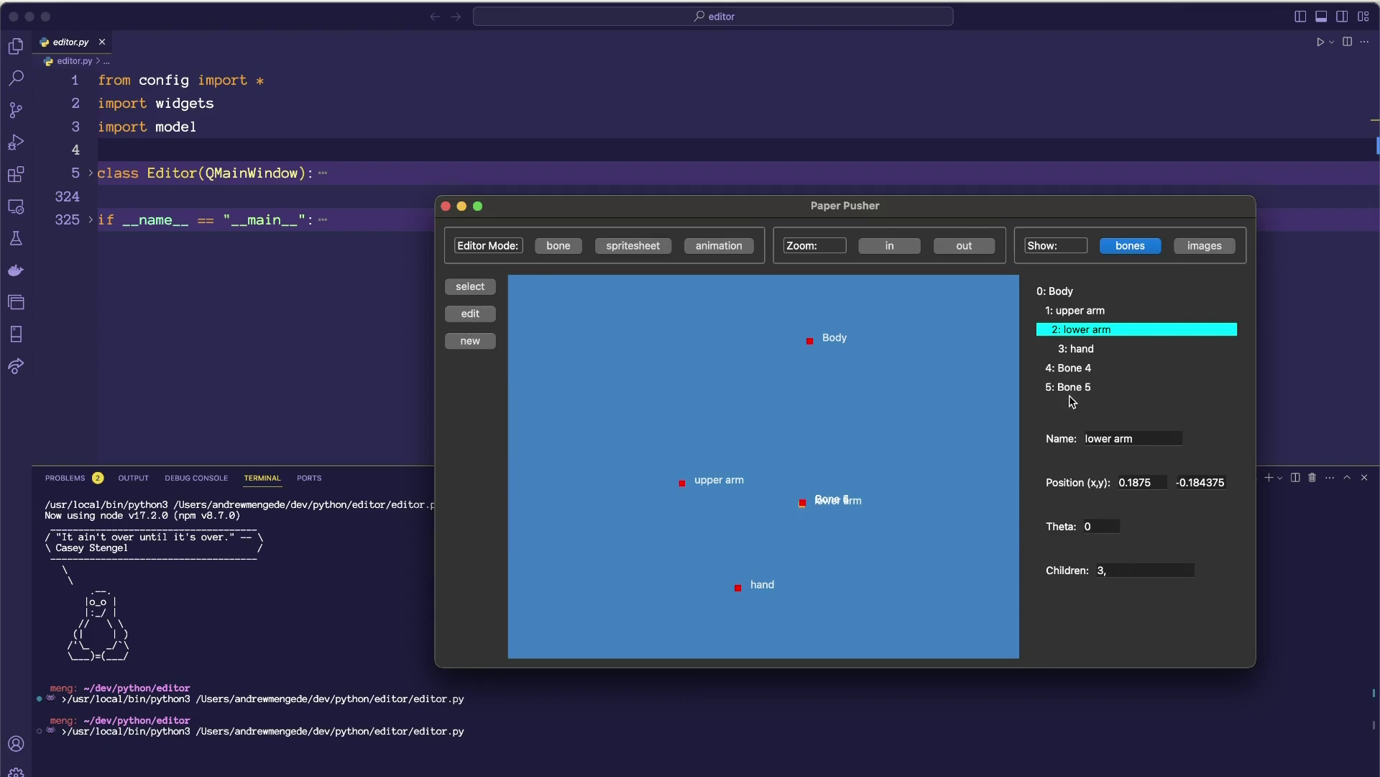
{"action": "left_click", "coordinate": [1076, 371]}
{"action": "left_click", "coordinate": [608, 334]}
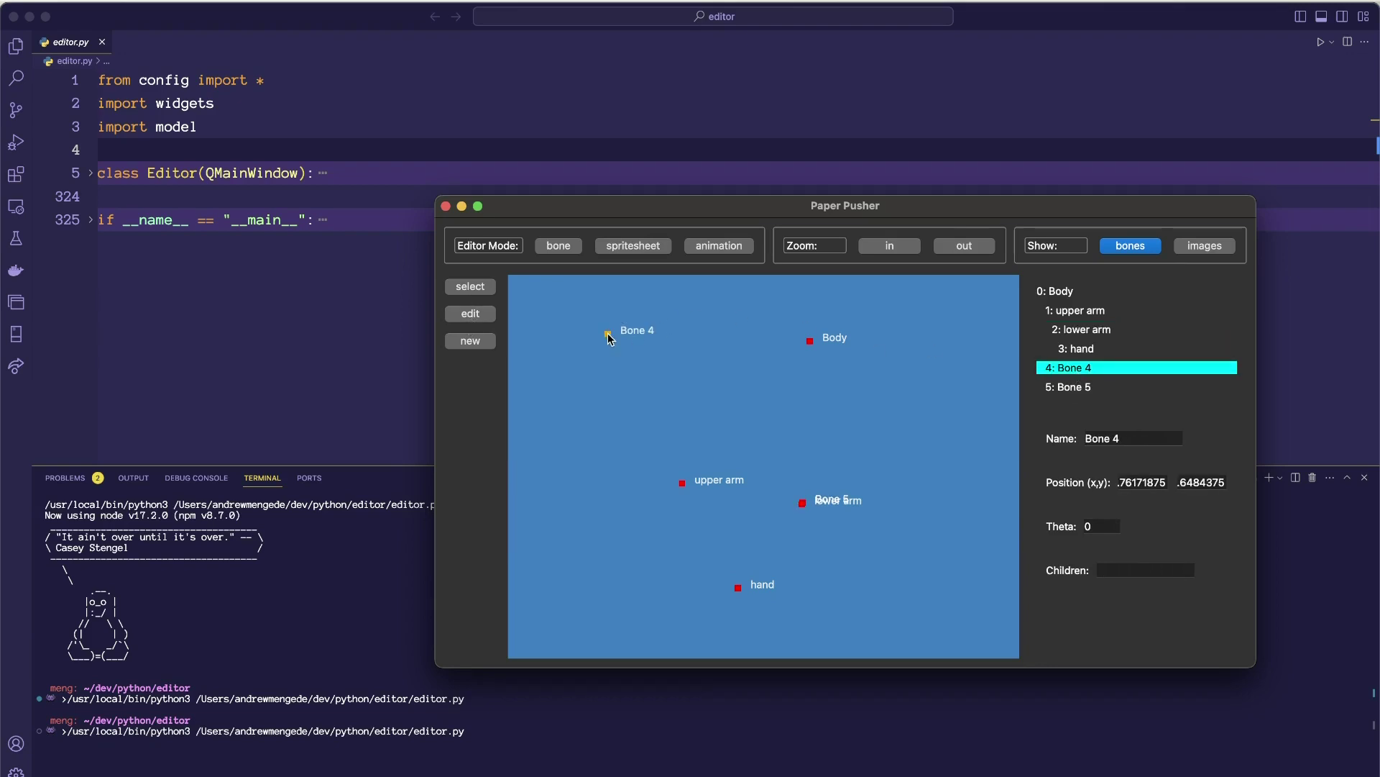
{"action": "left_click", "coordinate": [1071, 388]}
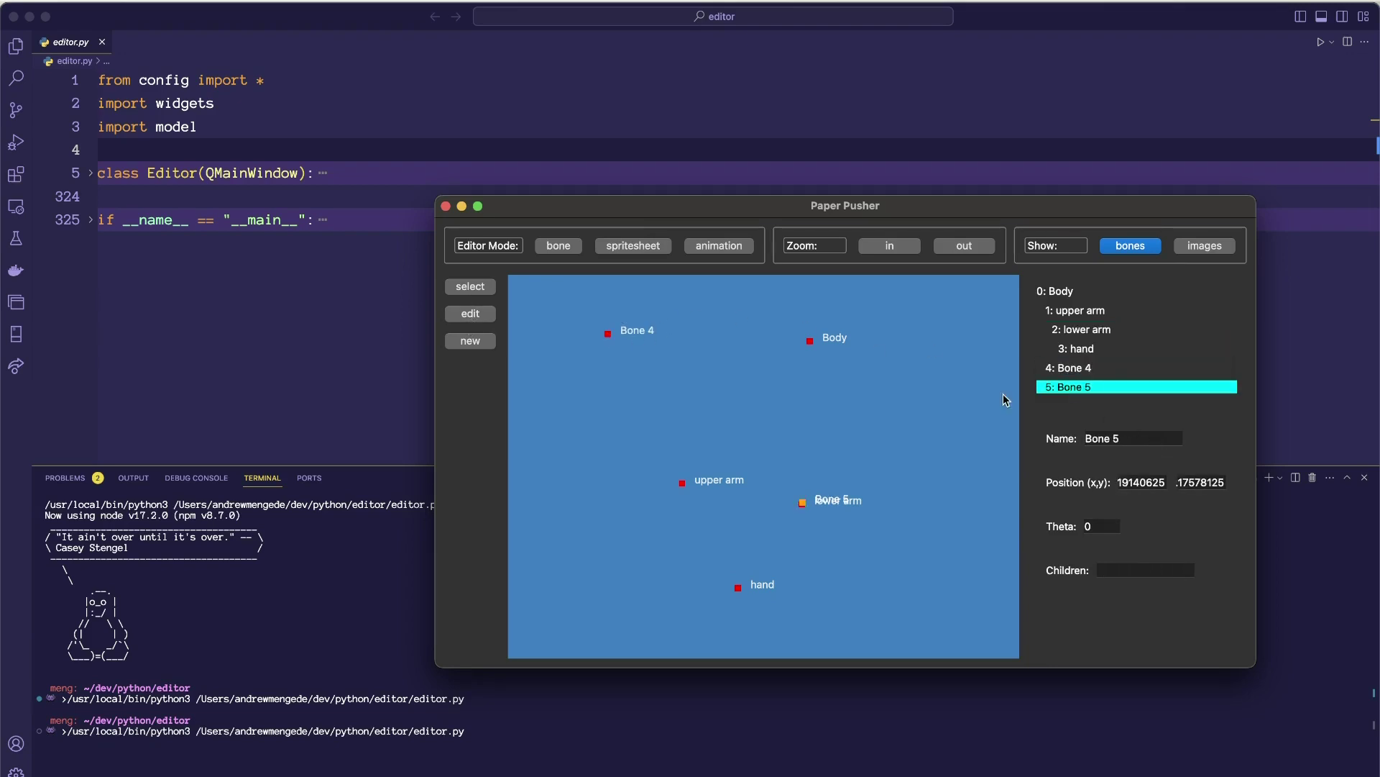
{"action": "left_click", "coordinate": [576, 372]}
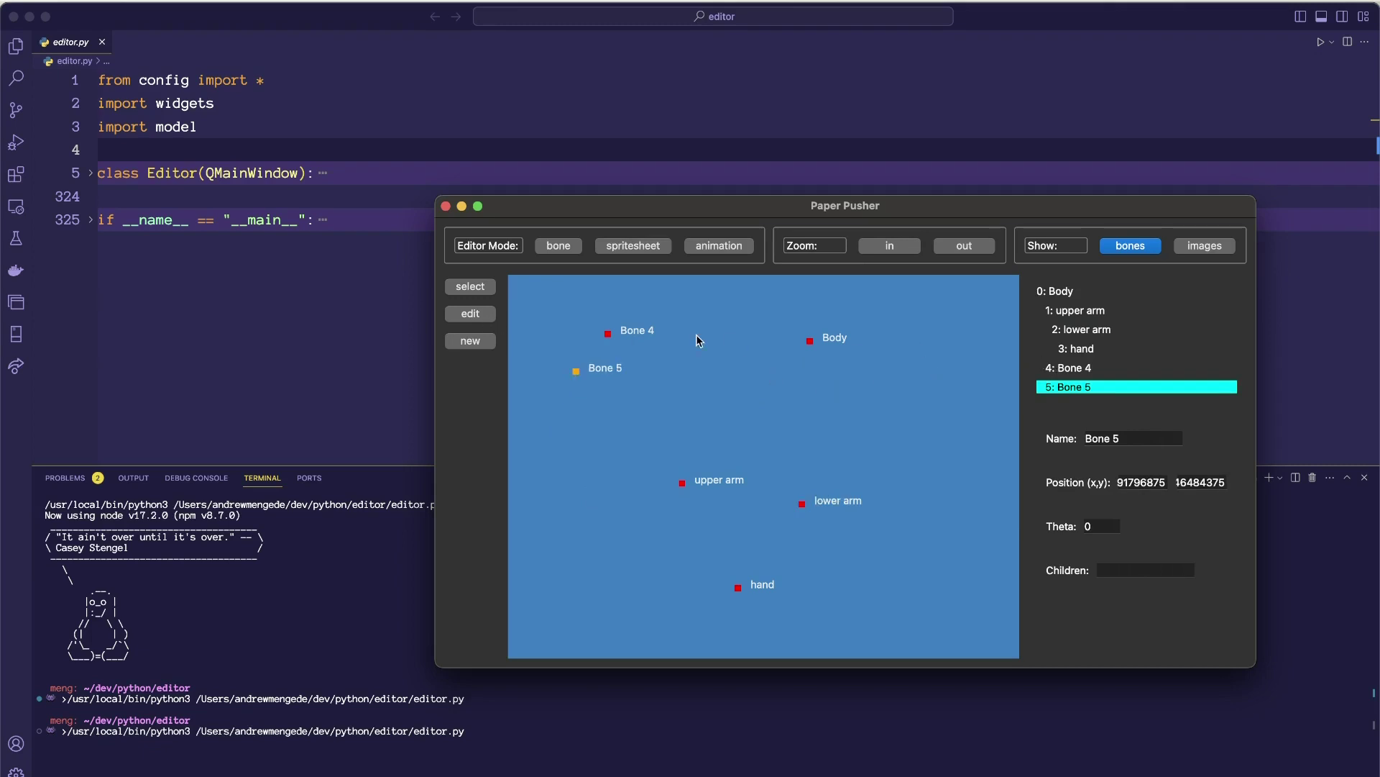
{"action": "left_click", "coordinate": [1075, 311]}
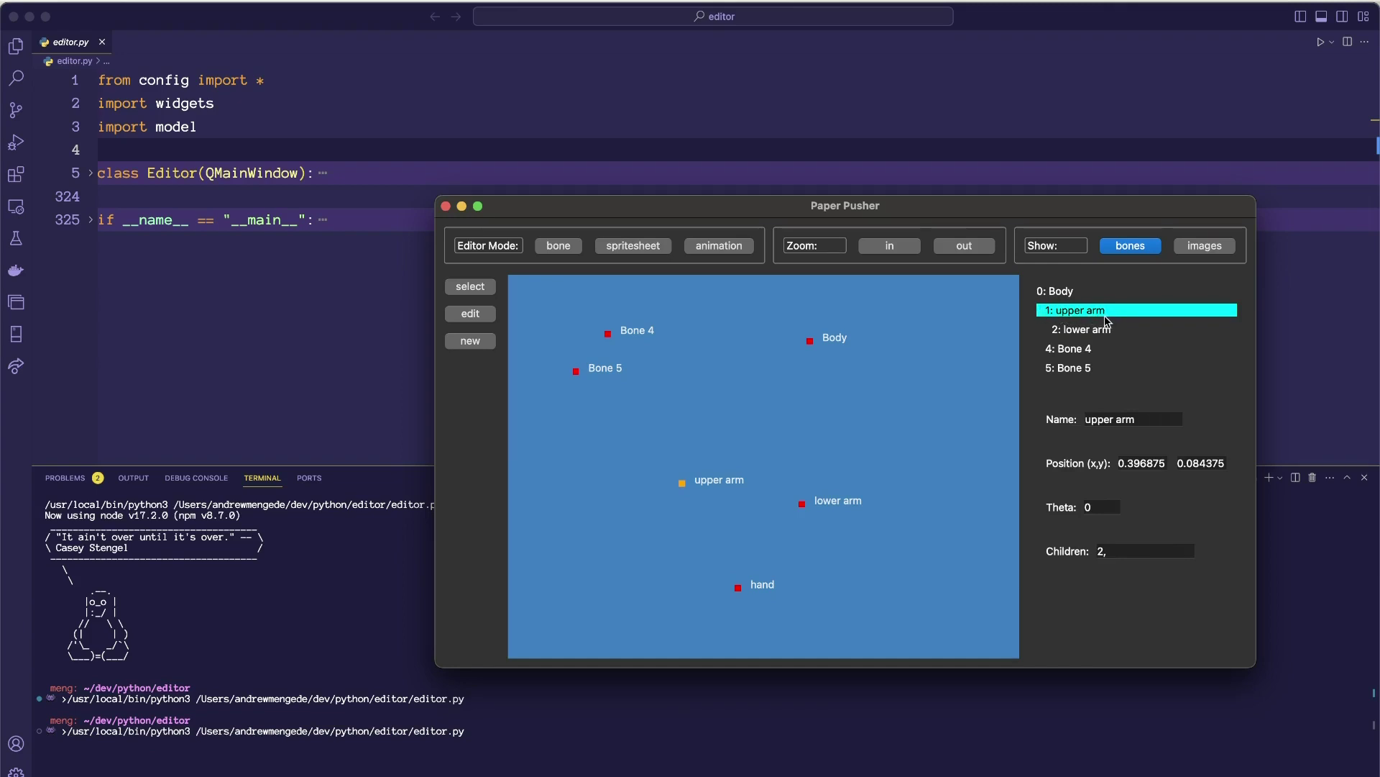
{"action": "double_click", "coordinate": [1059, 292]}
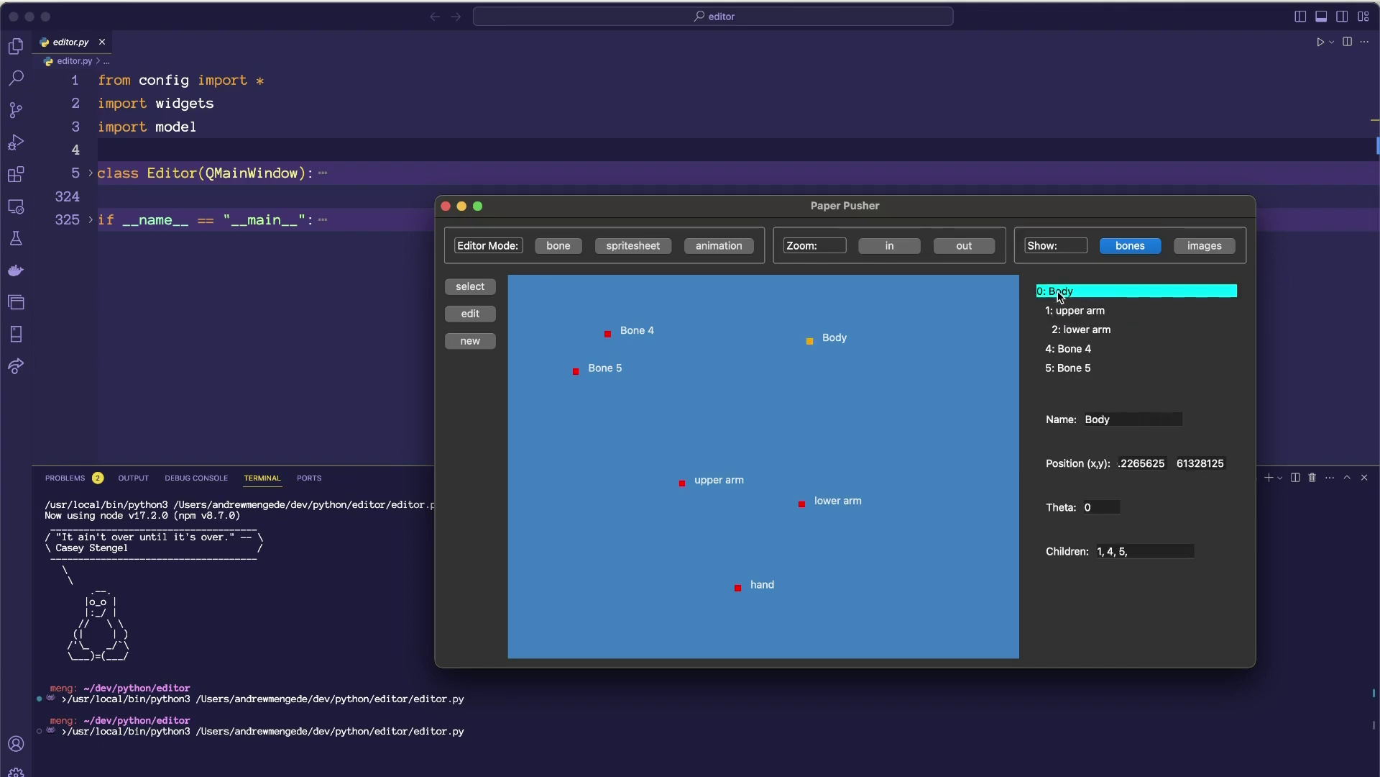
{"action": "left_click", "coordinate": [683, 484]}
{"action": "left_click", "coordinate": [682, 484]}
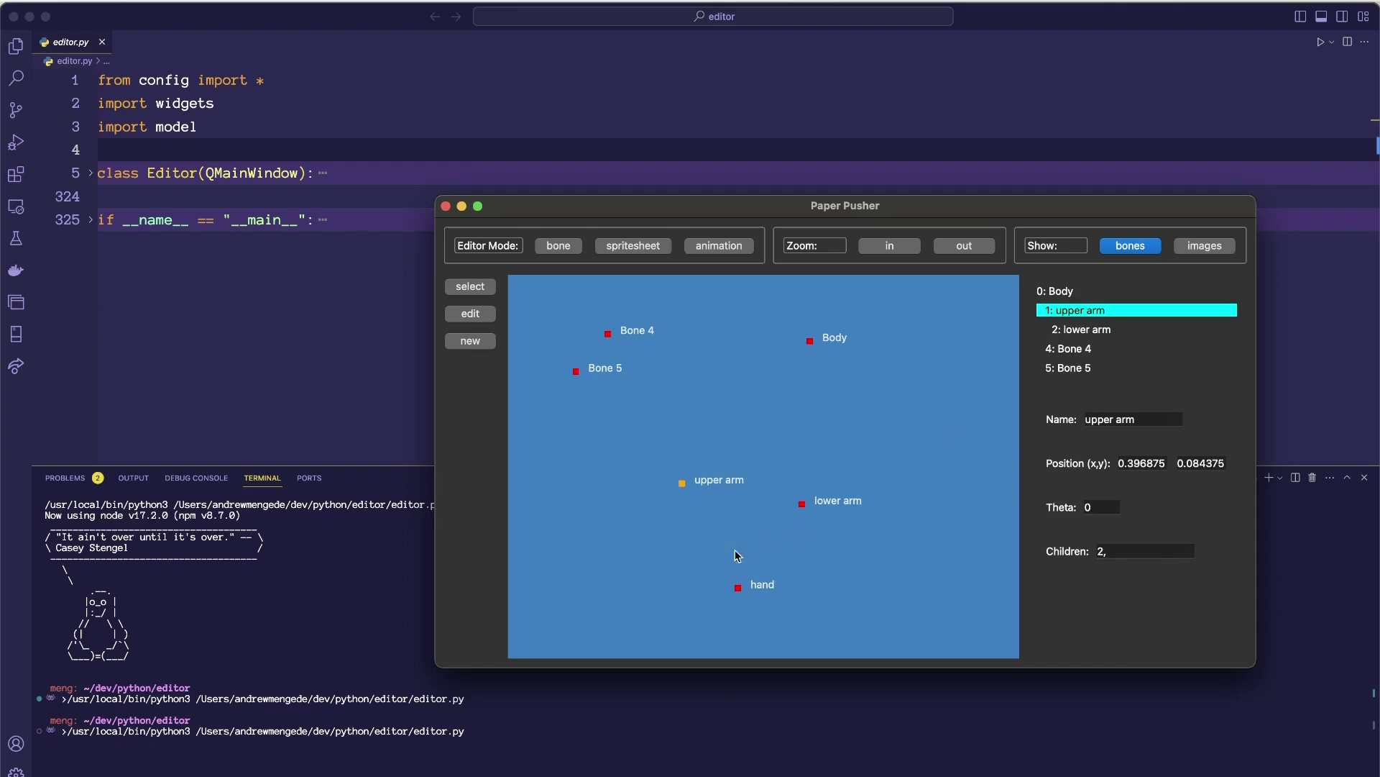
{"action": "left_click", "coordinate": [802, 504]}
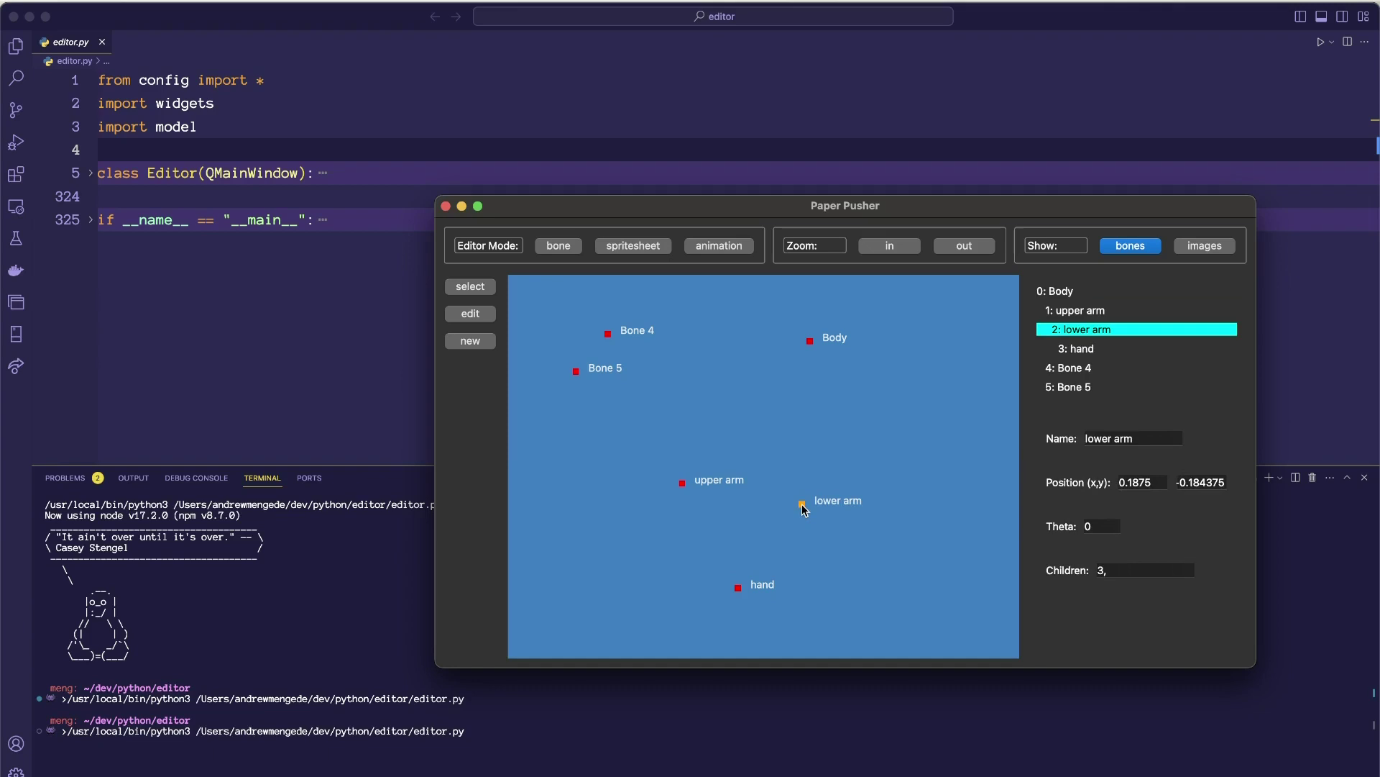